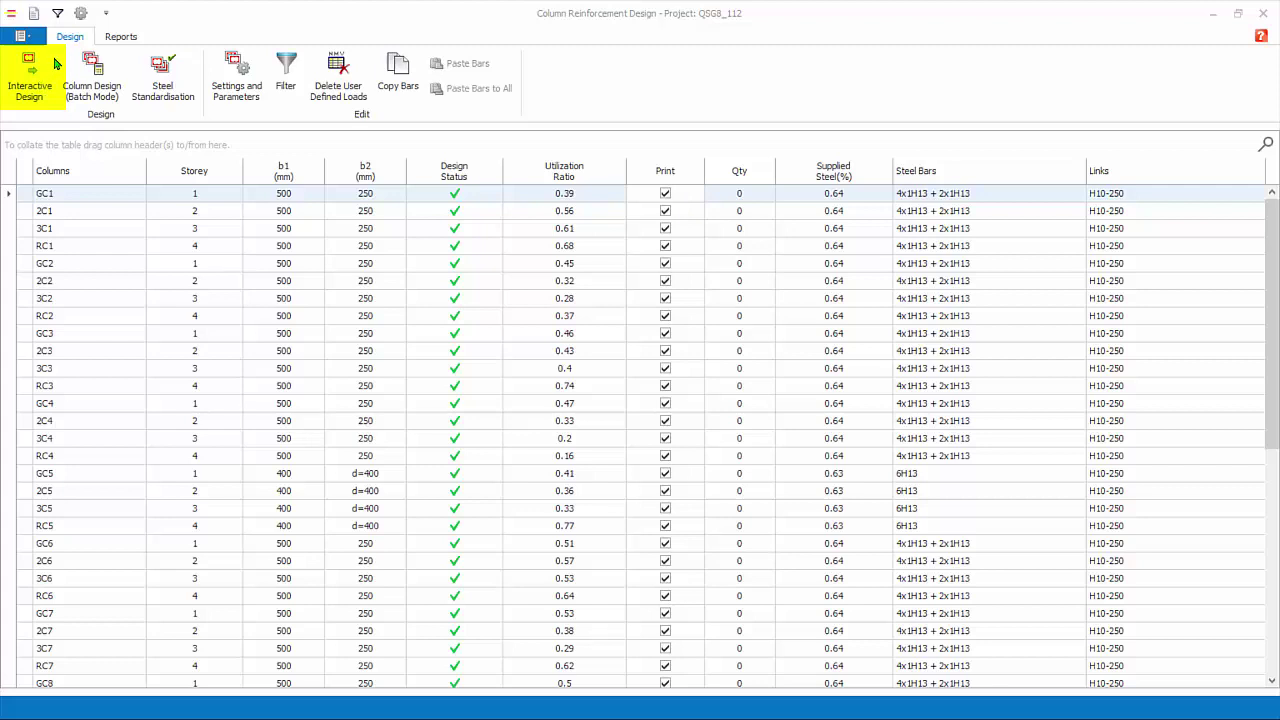
# Open column GC1 of storey 1 for interactive design and review its steel bar quantities and load combinations
pyautogui.click(208, 196)
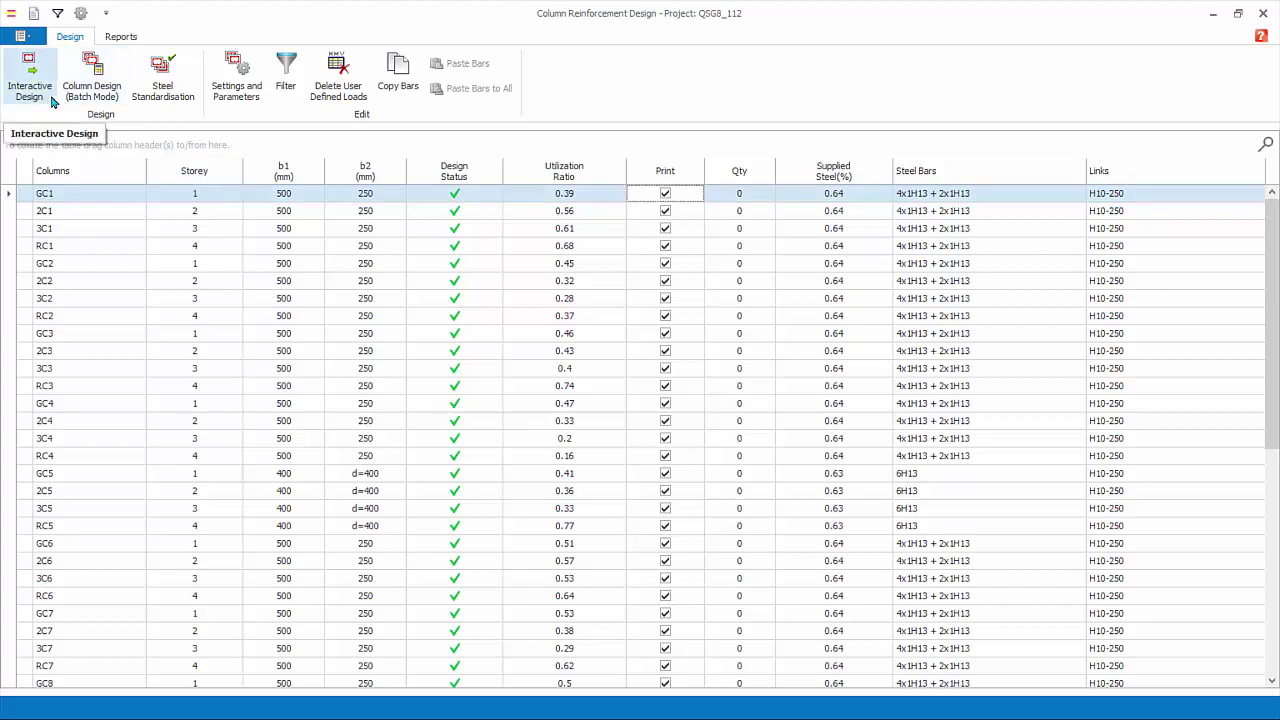
pyautogui.doubleClick(55, 199)
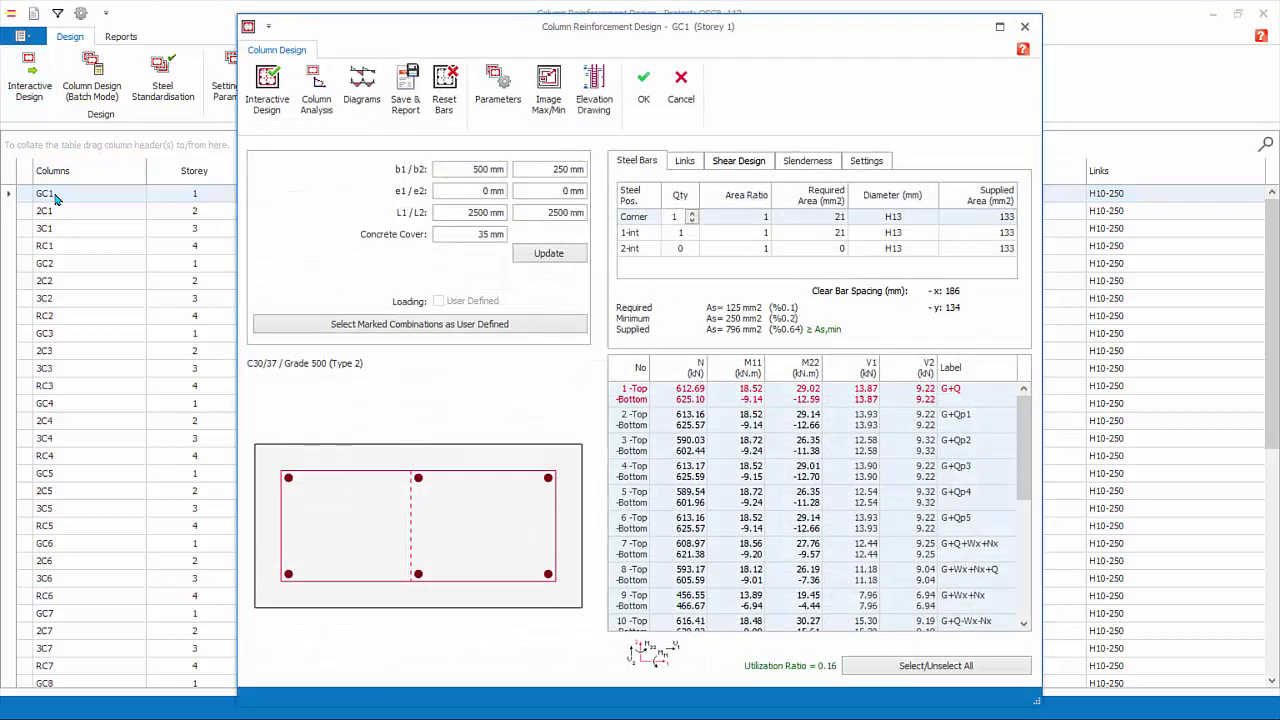
pyautogui.click(658, 238)
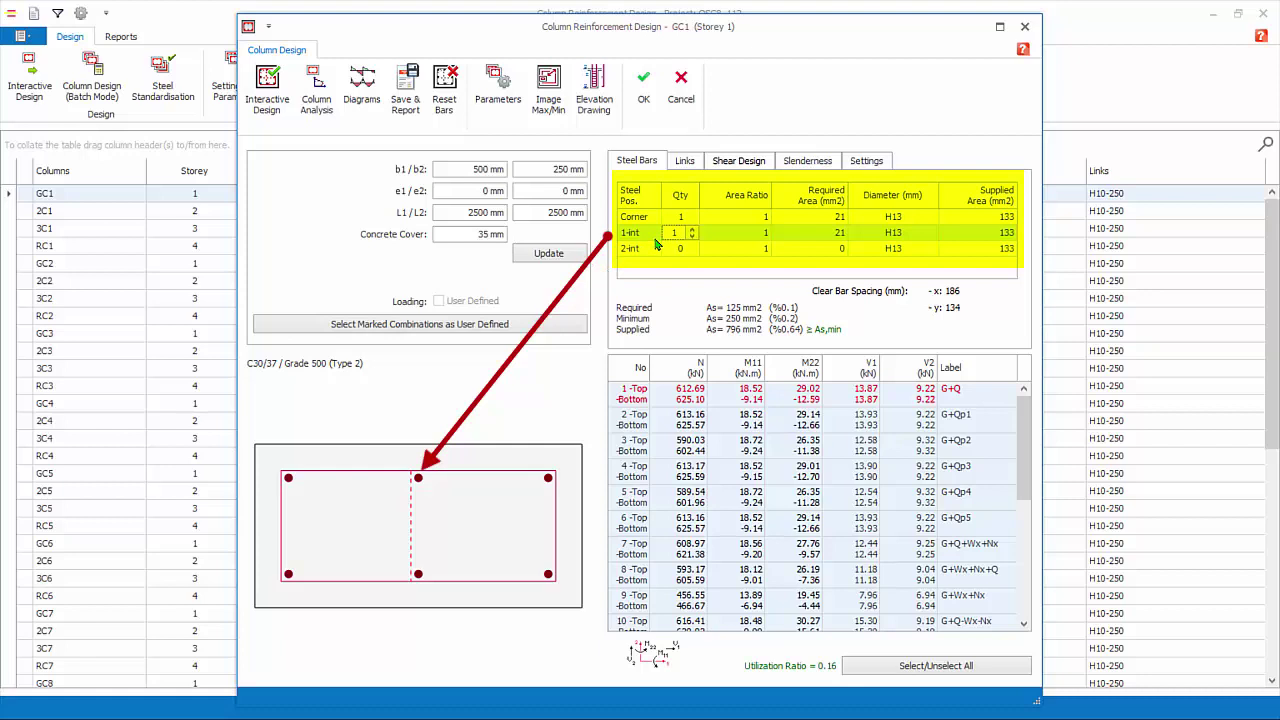
pyautogui.click(655, 250)
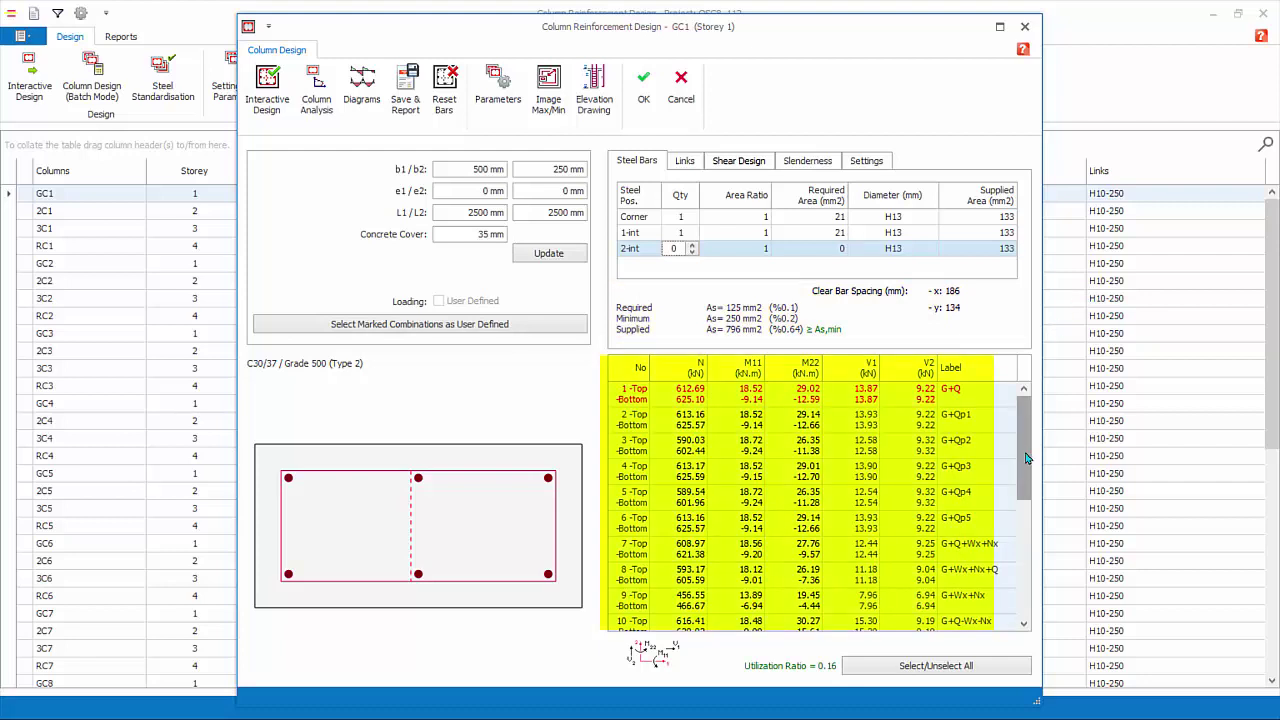
pyautogui.moveTo(1027, 452); pyautogui.dragTo(1040, 413)
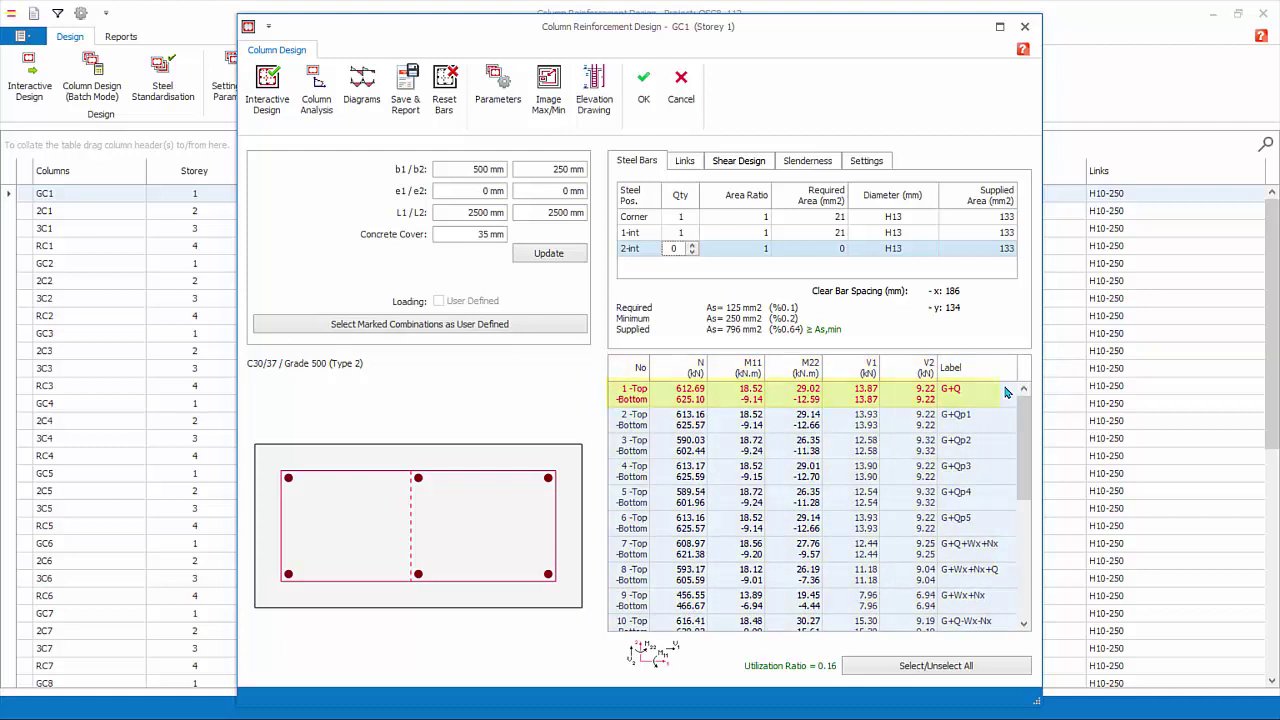
# Run the interactive design of column GC1 and open its design report at the utilization ratios
pyautogui.click(265, 90)
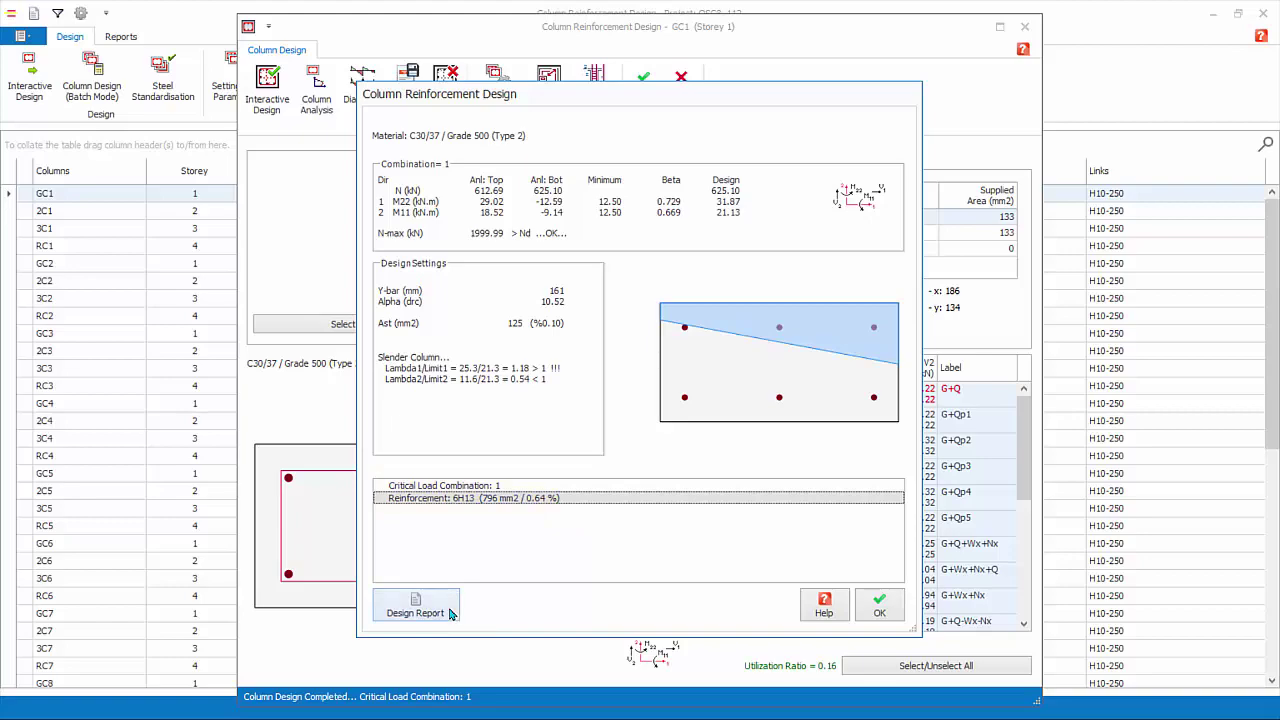
pyautogui.click(415, 606)
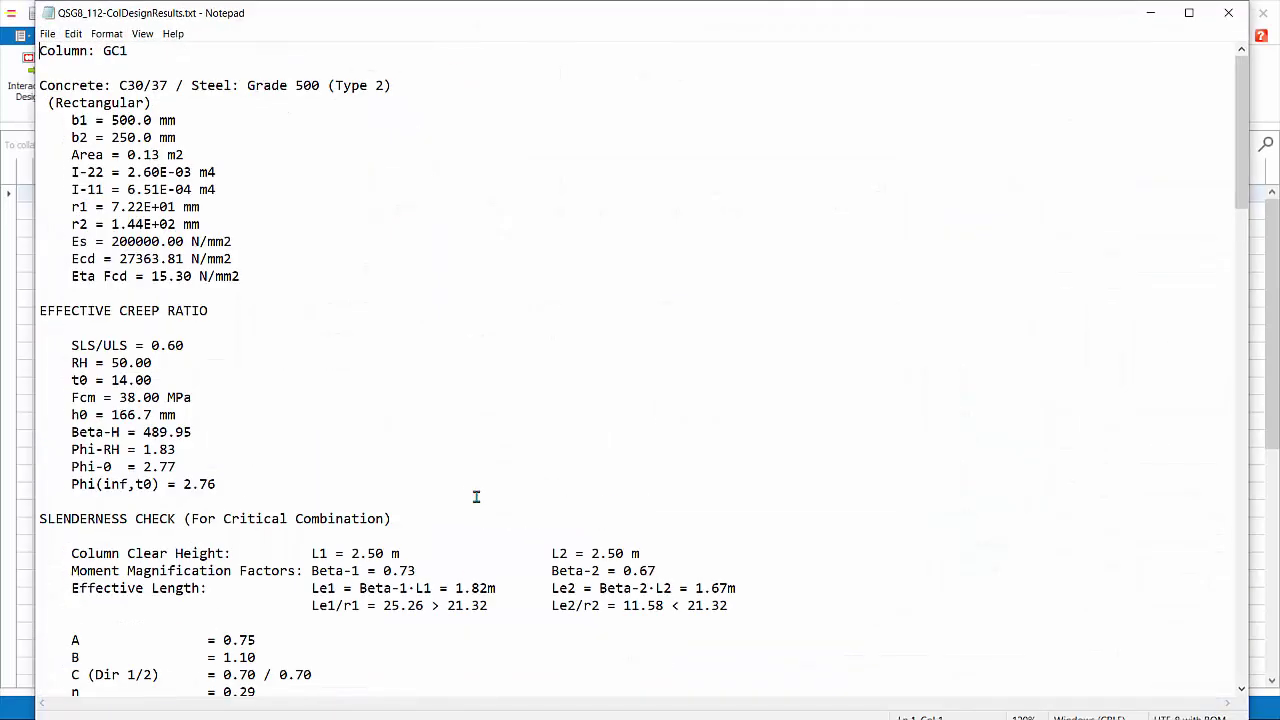
pyautogui.keyDown('ctrl'); pyautogui.scroll(2, 476, 496); pyautogui.keyUp('ctrl')
pyautogui.scroll(-20, 569, 480)
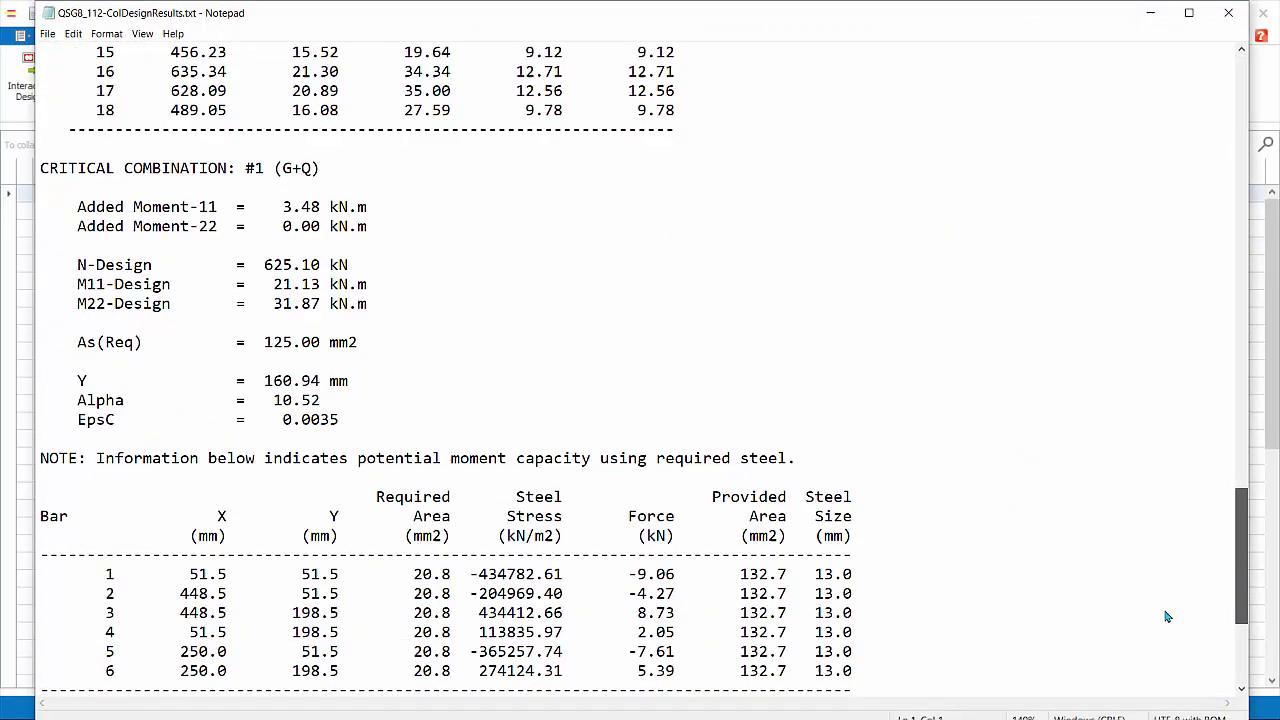
pyautogui.scroll(-5, 1166, 616)
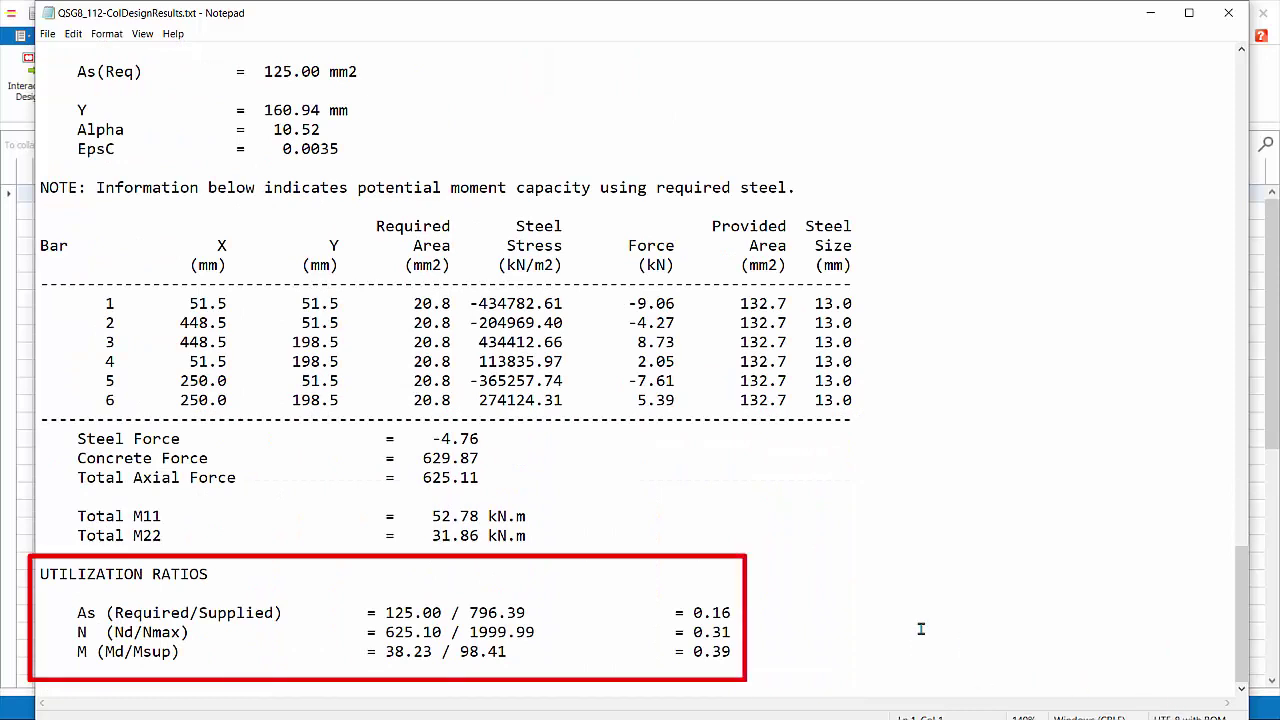
# Highlight the As, N and M utilization ratio lines one by one, and close the report and the design results
pyautogui.moveTo(740, 612); pyautogui.dragTo(68, 612)
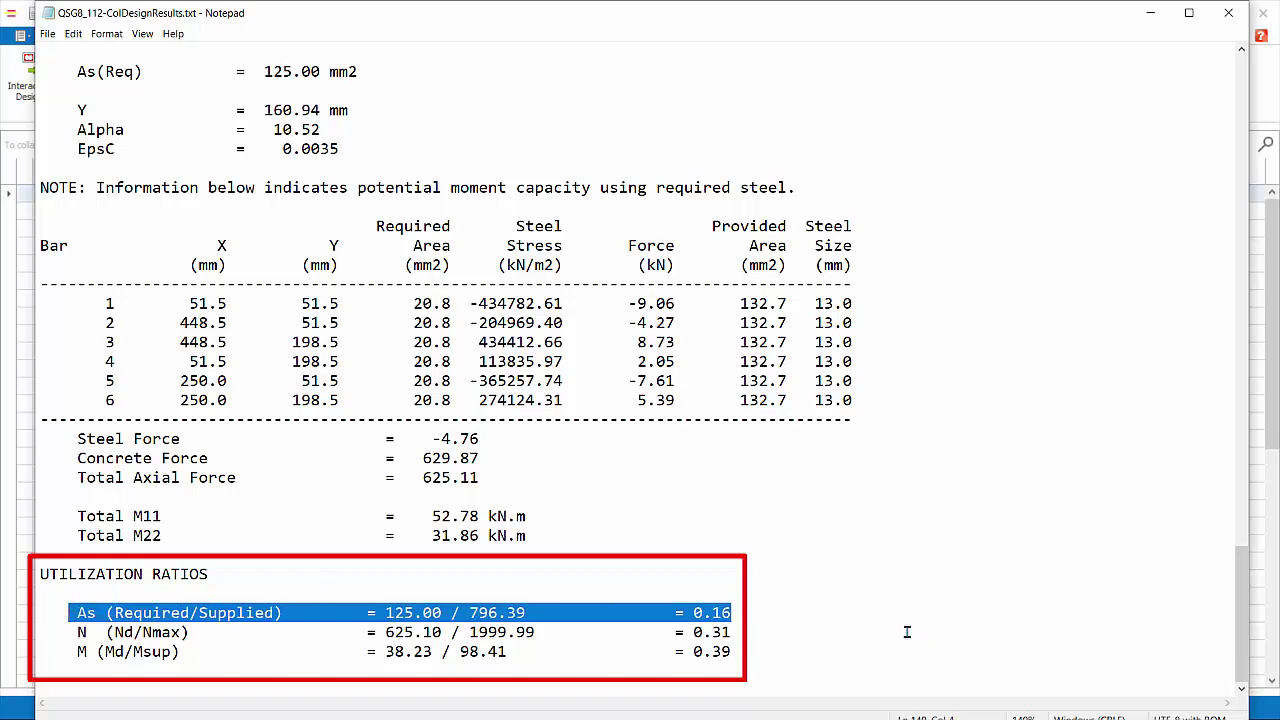
pyautogui.moveTo(740, 632); pyautogui.dragTo(70, 632)
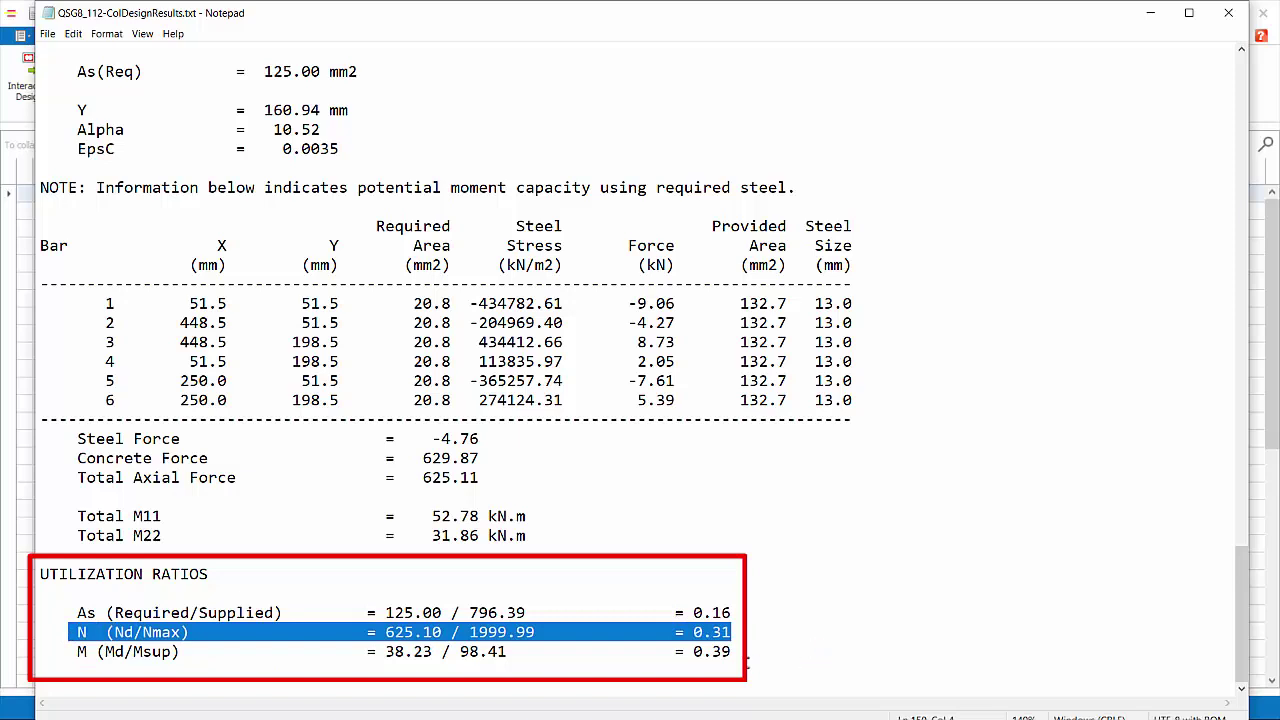
pyautogui.moveTo(740, 651); pyautogui.dragTo(110, 652)
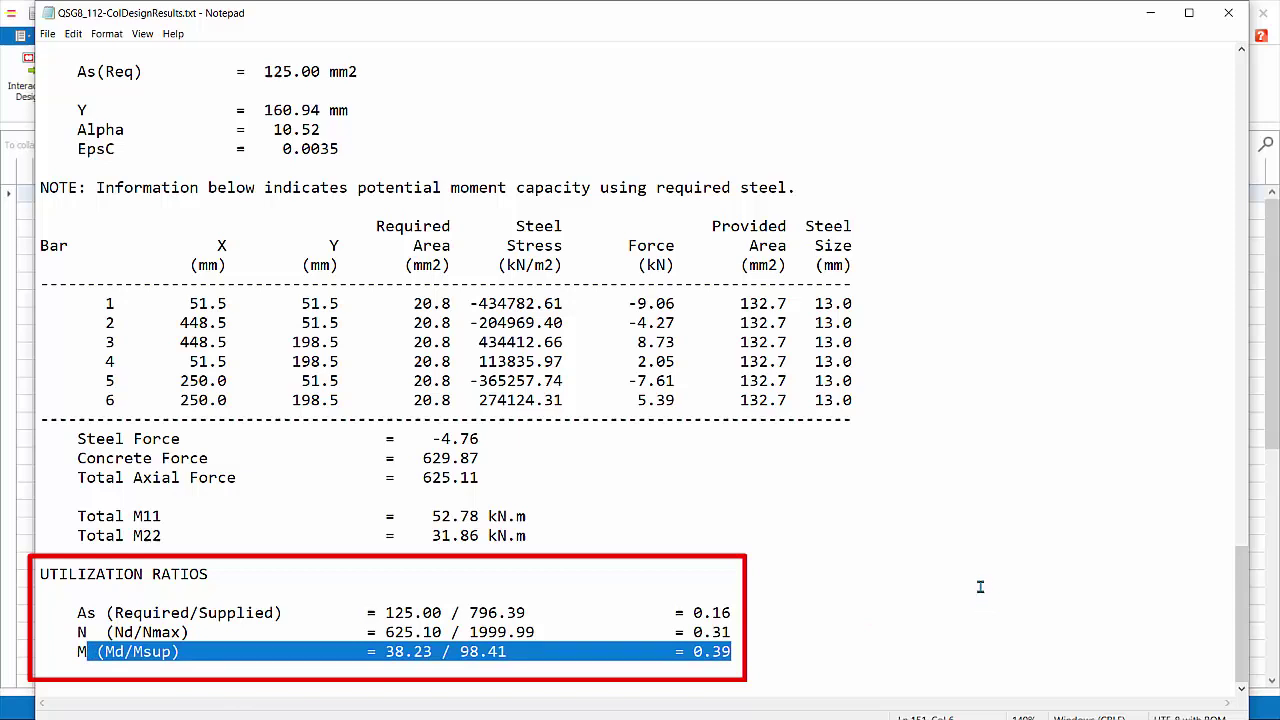
pyautogui.click(1228, 13)
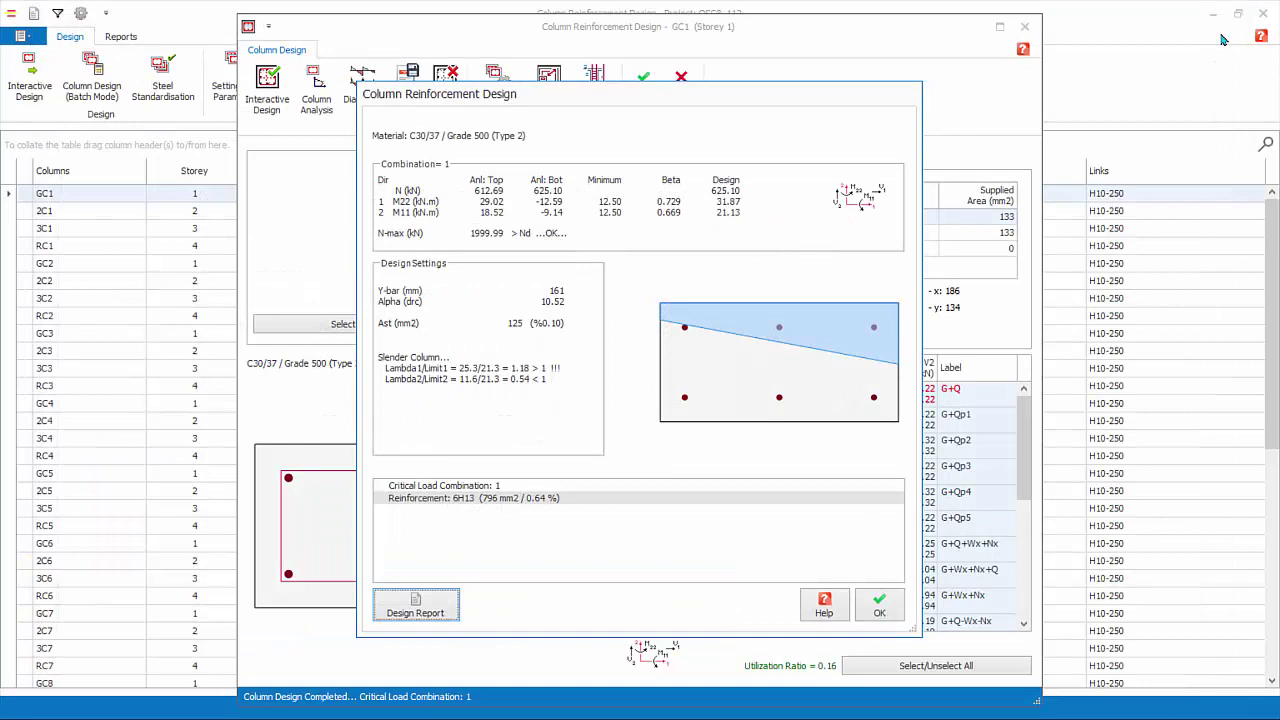
pyautogui.click(879, 605)
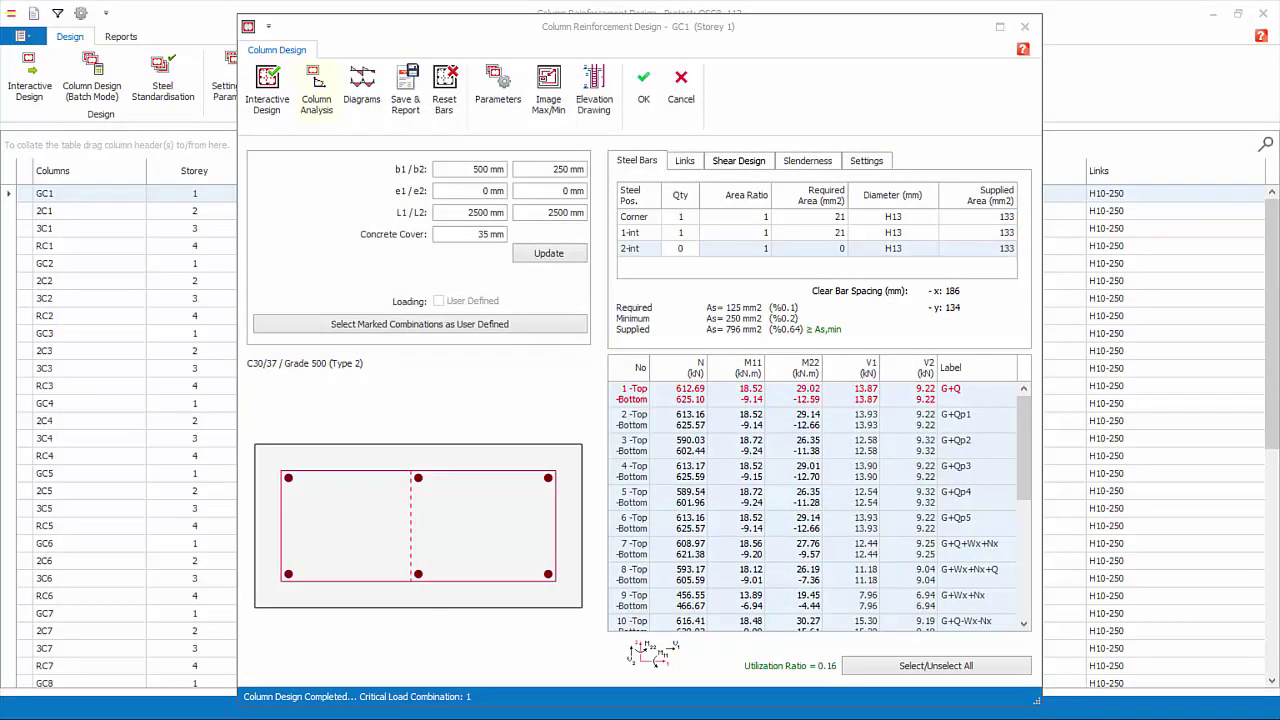
# View GC1's N-M interaction diagram for Dir-1 and Dir-2 and its M11-M22 interaction diagram, and close the column analysis
pyautogui.click(323, 106)
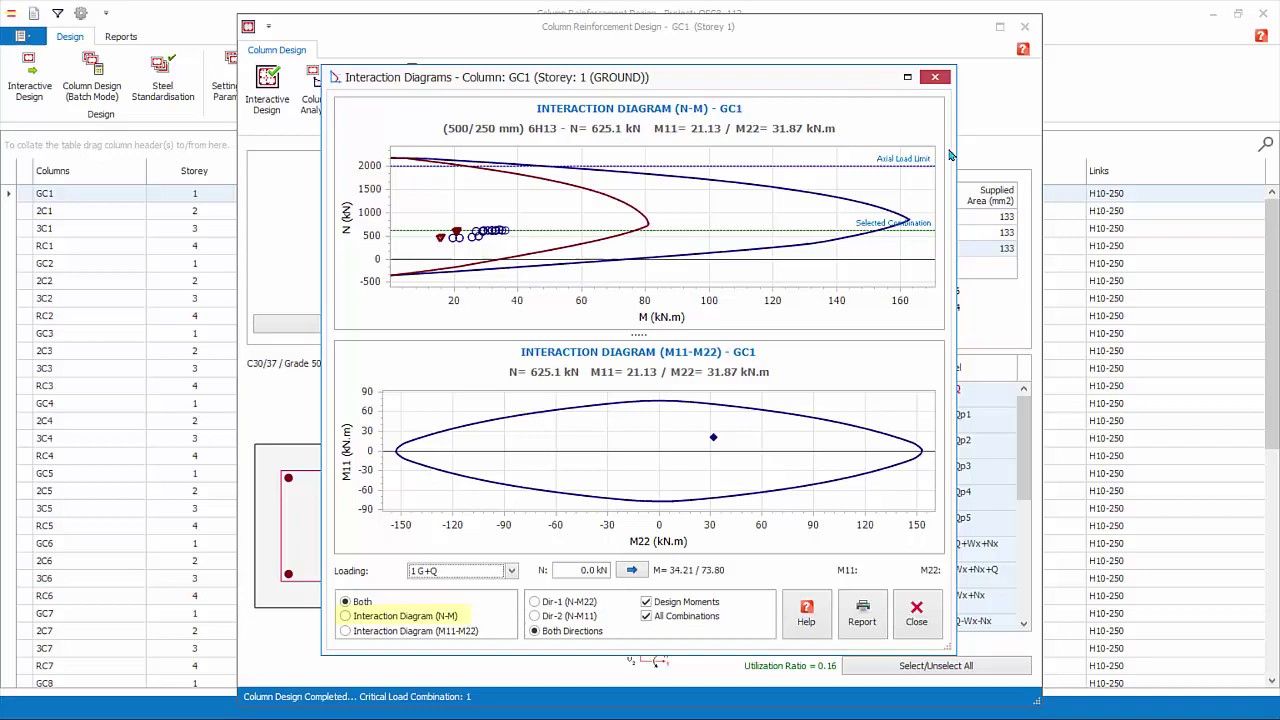
pyautogui.click(346, 616)
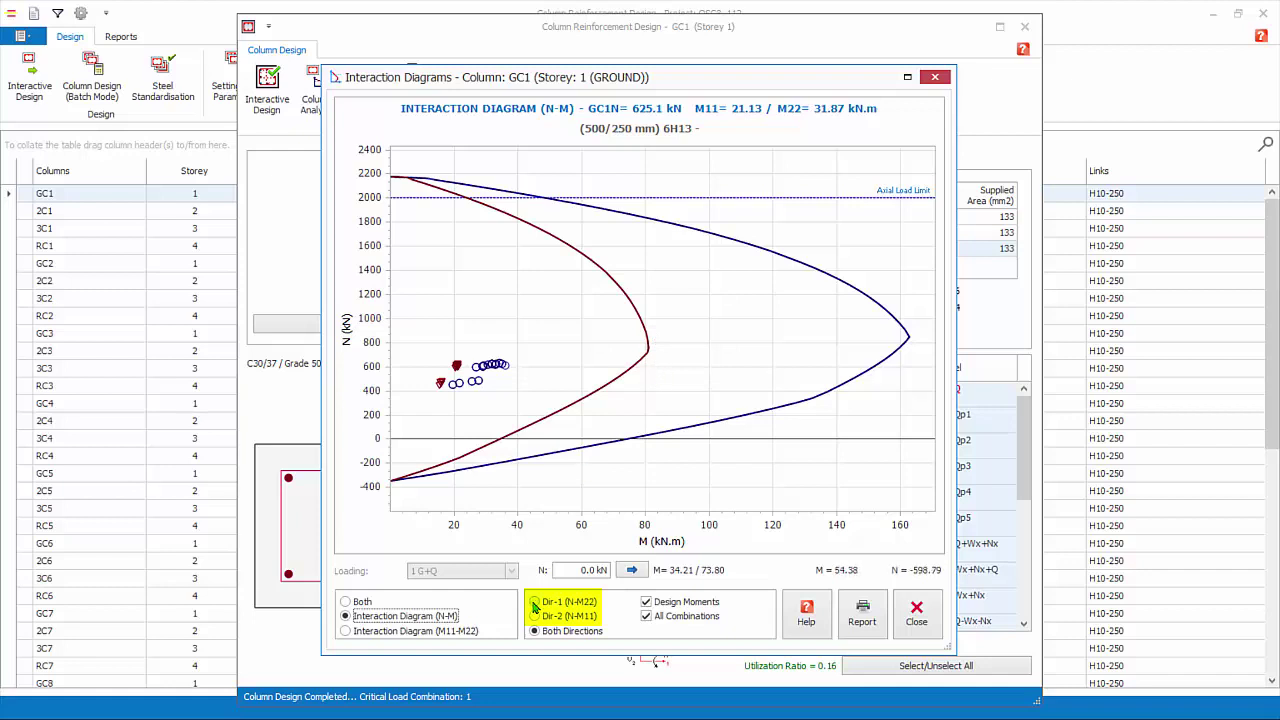
pyautogui.click(534, 603)
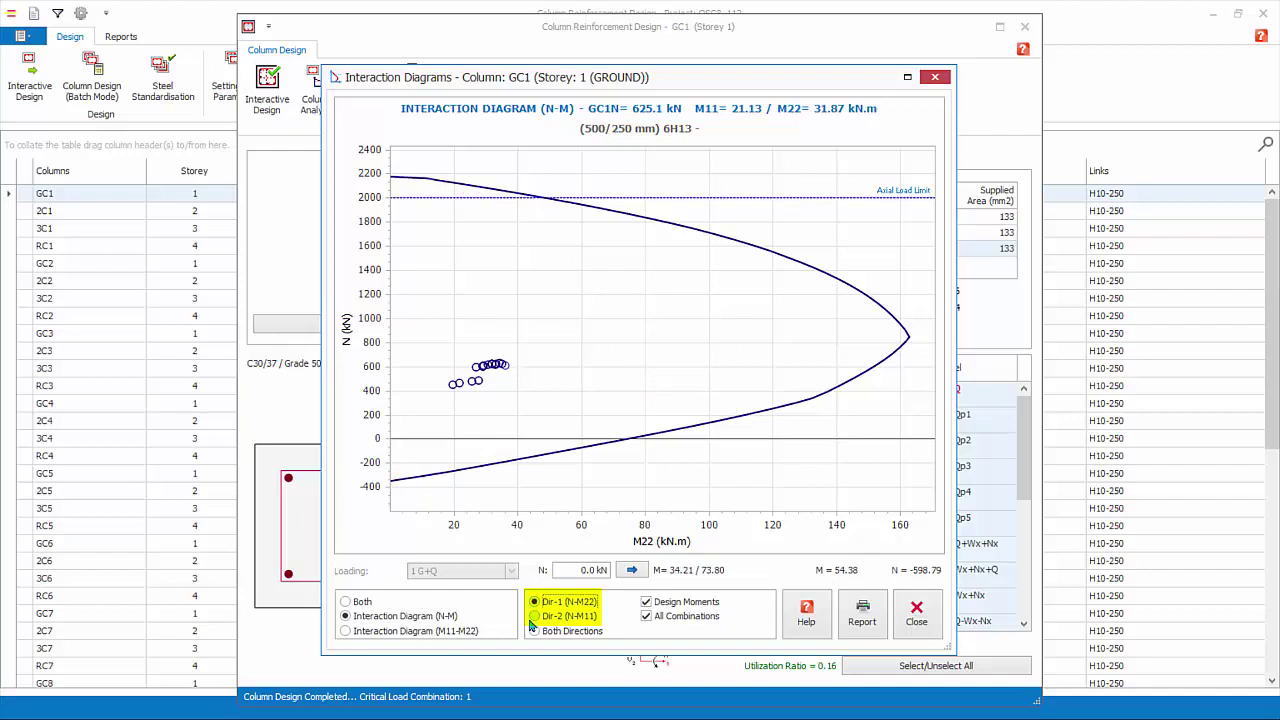
pyautogui.click(535, 617)
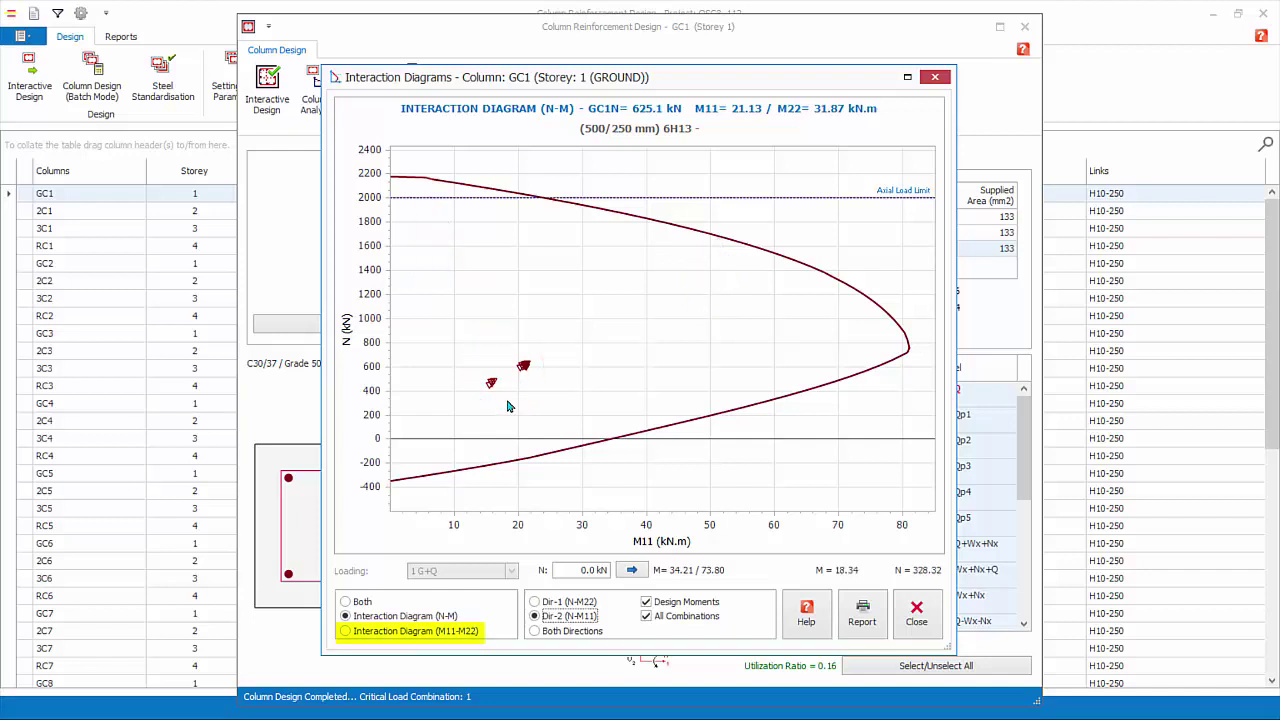
pyautogui.click(346, 632)
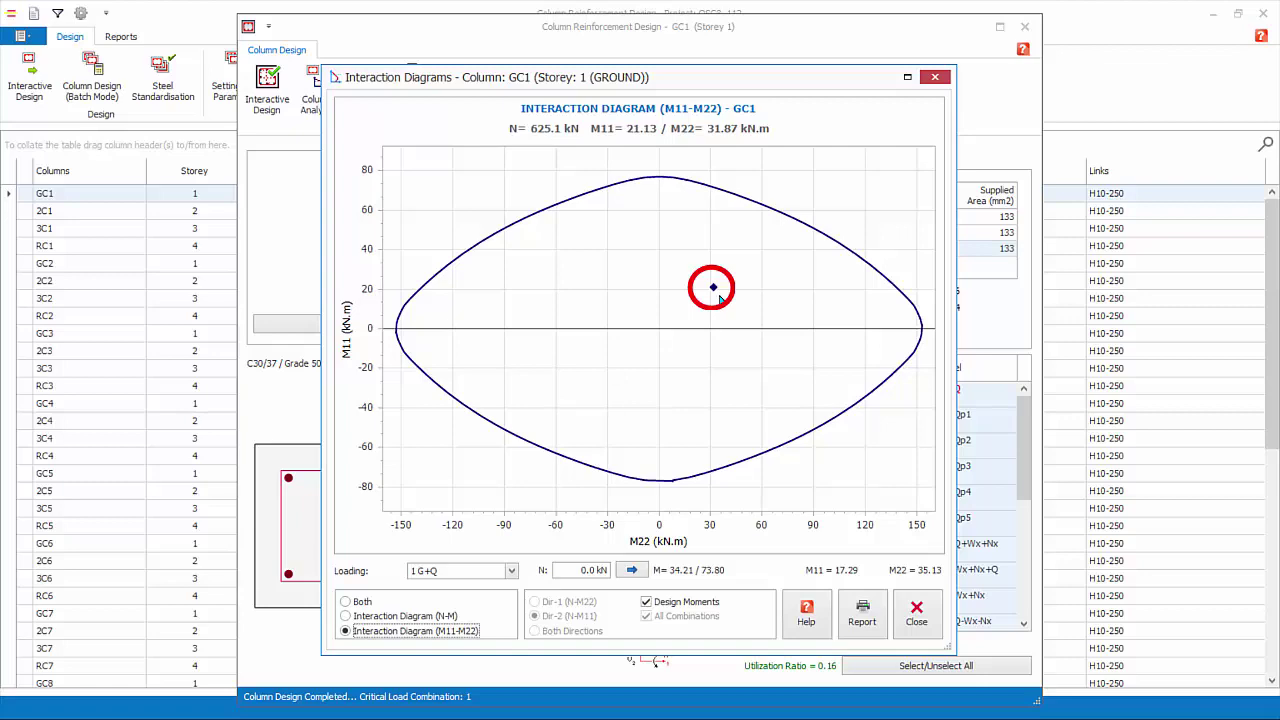
pyautogui.click(924, 622)
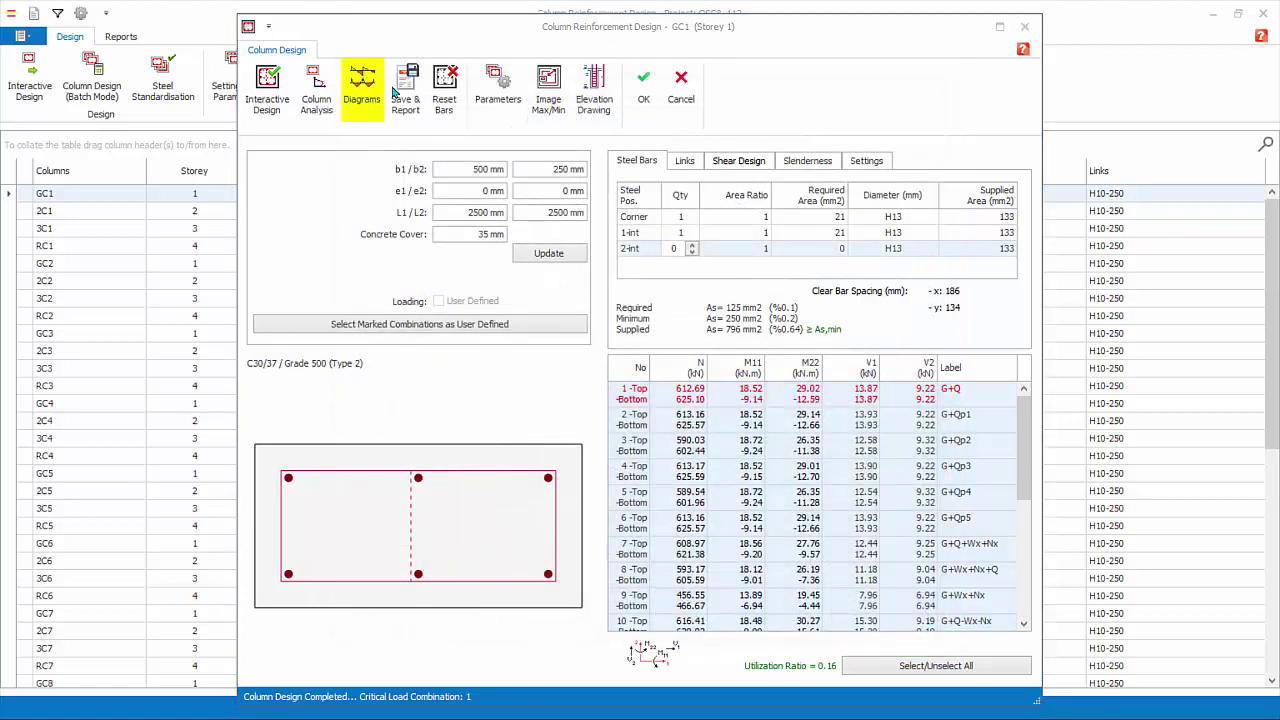
# View GC1's column design diagrams for load case G and combinations G+Qp5 and G+Wx+Nx, and close them
pyautogui.click(358, 102)
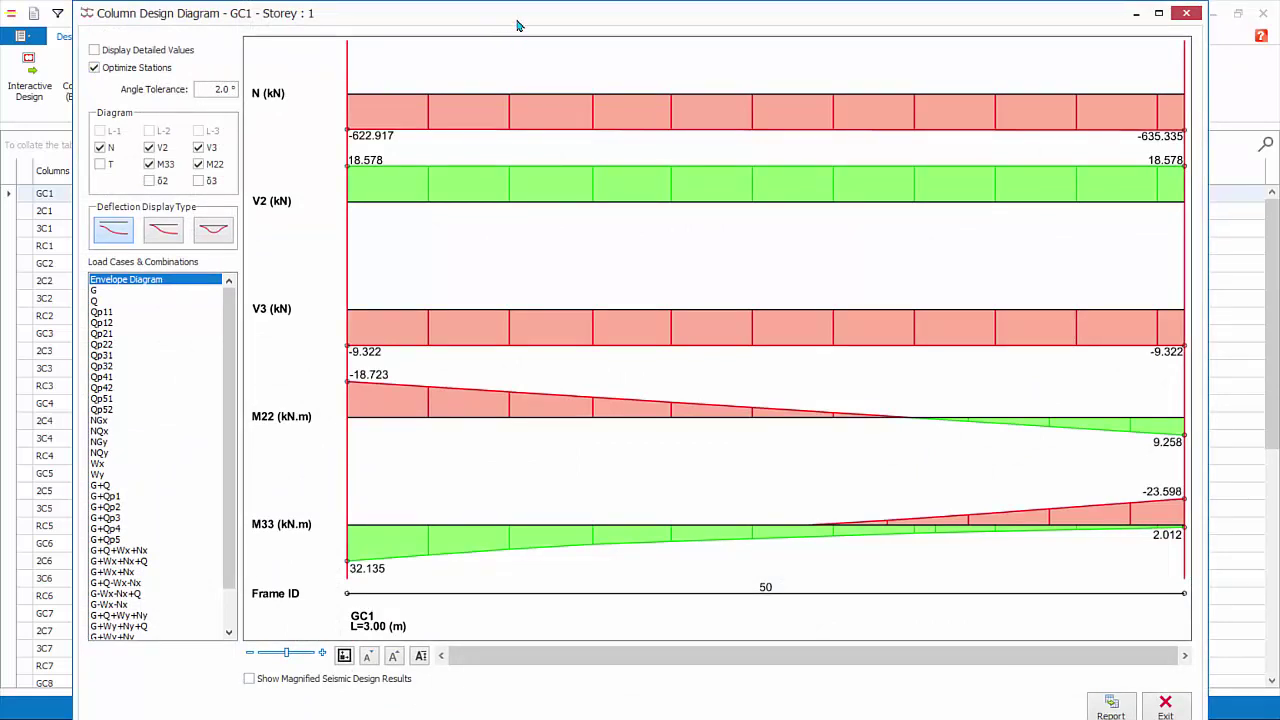
pyautogui.click(94, 291)
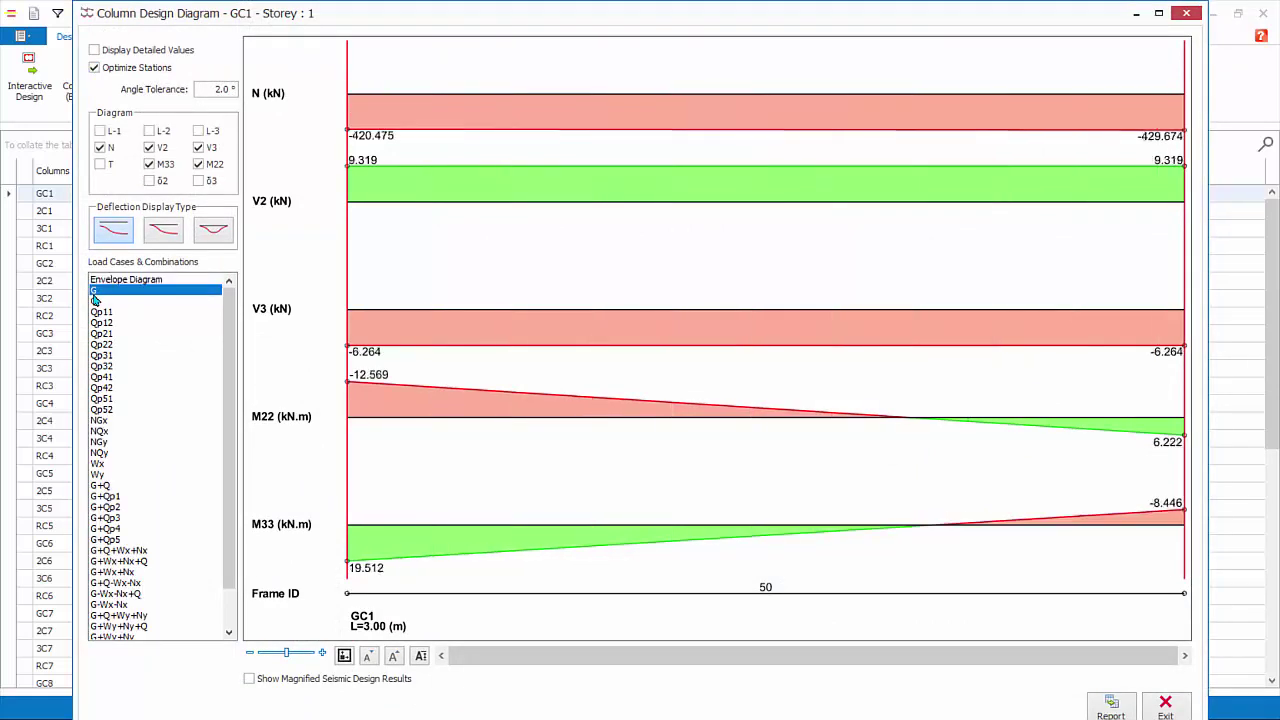
pyautogui.click(114, 540)
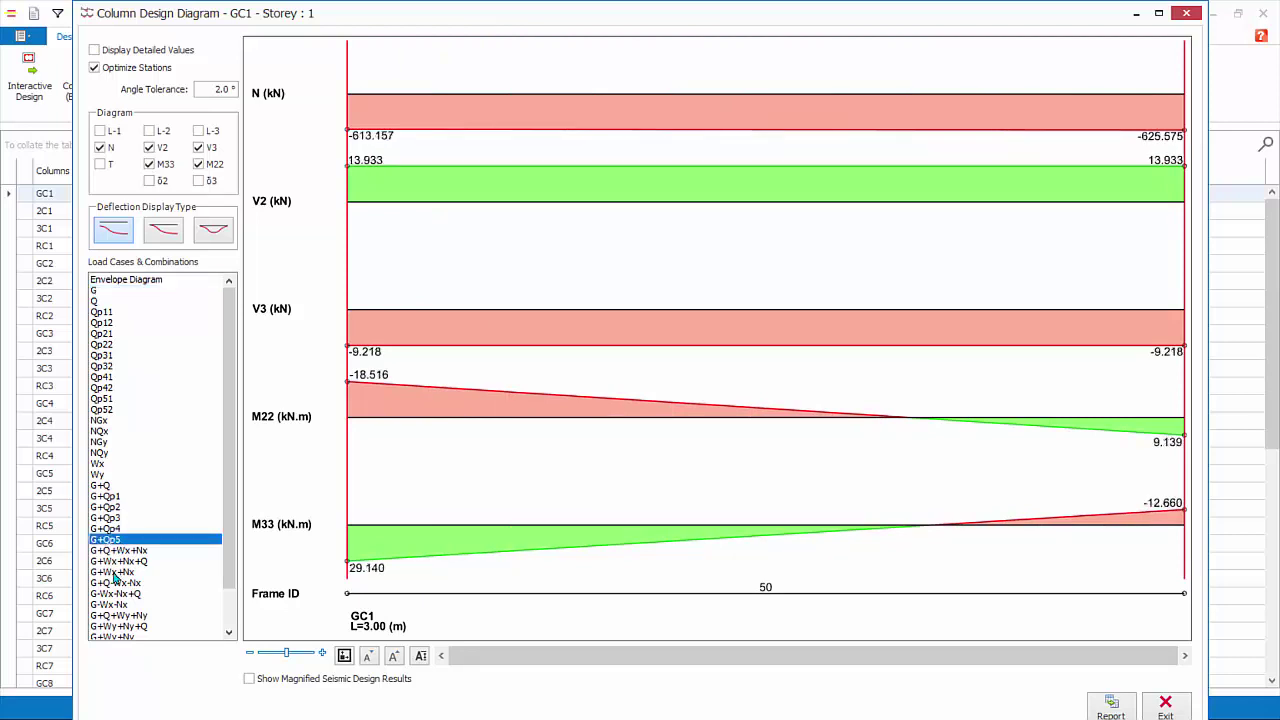
pyautogui.click(114, 573)
pyautogui.click(1165, 706)
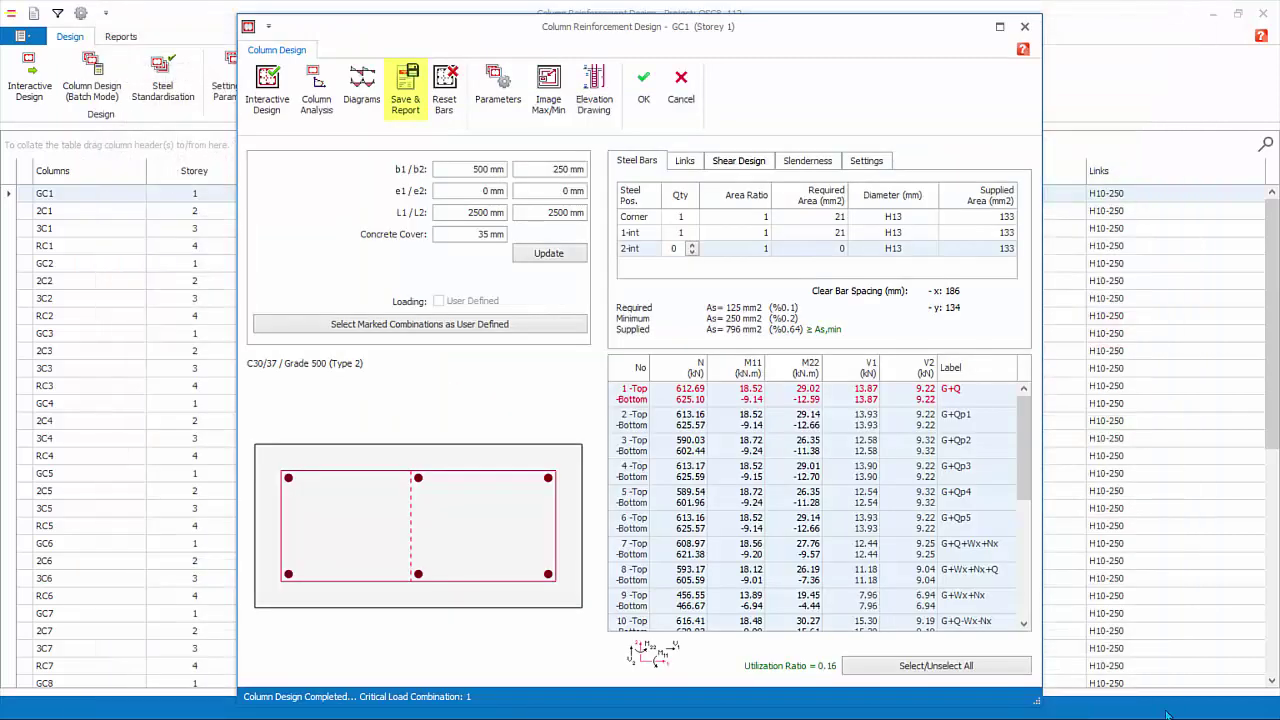
# Save the GC1 design and generate its report, review the critical loading, shear and rebar results, and close the report
pyautogui.click(400, 108)
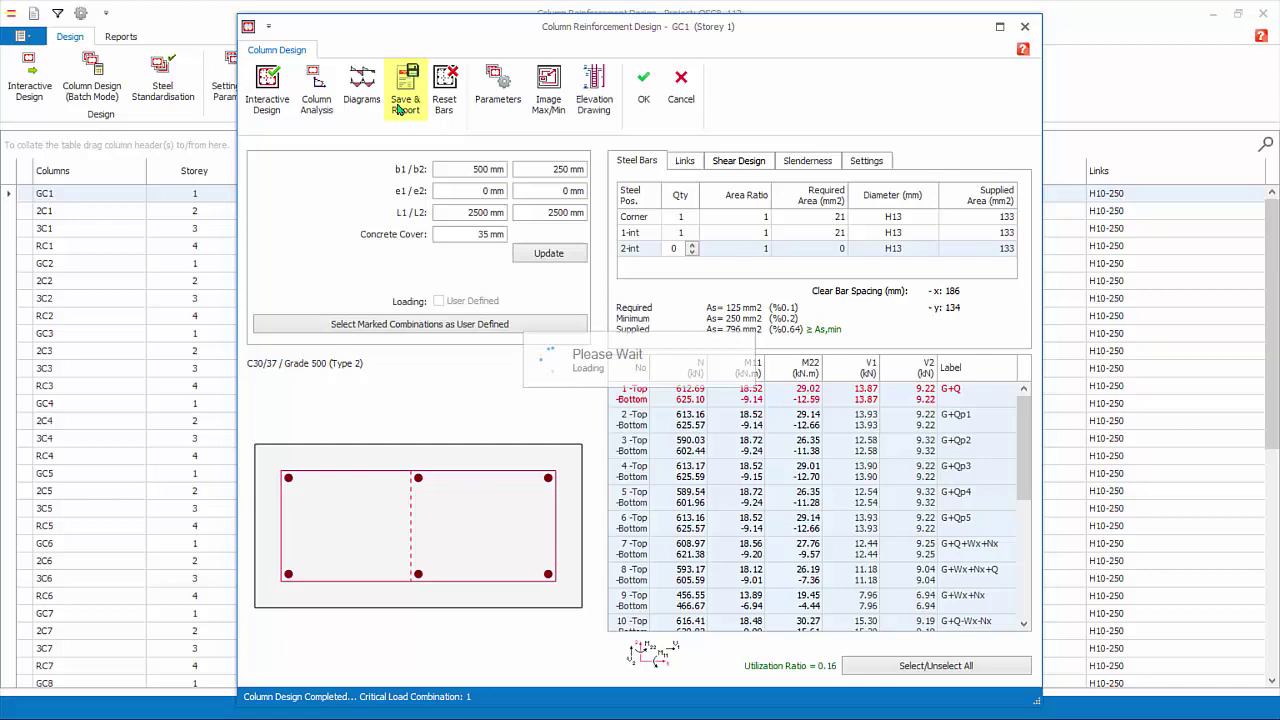
pyautogui.scroll(-4, 995, 450)
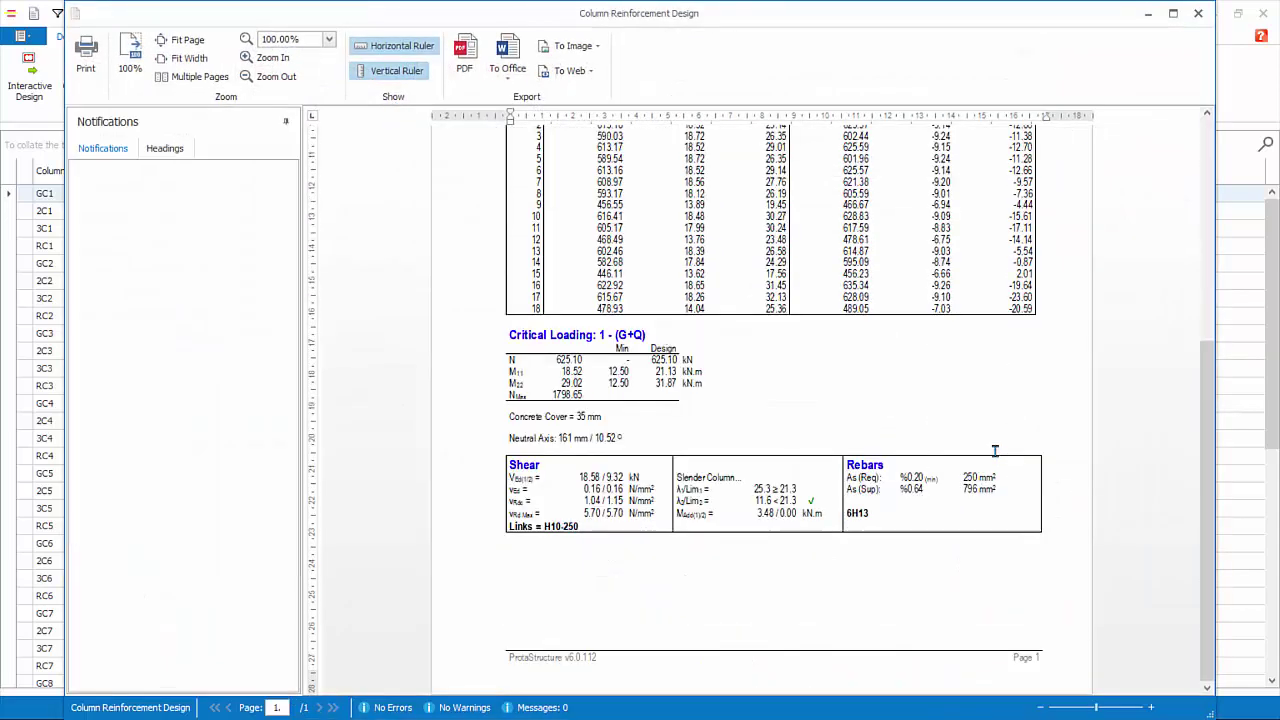
pyautogui.click(1198, 14)
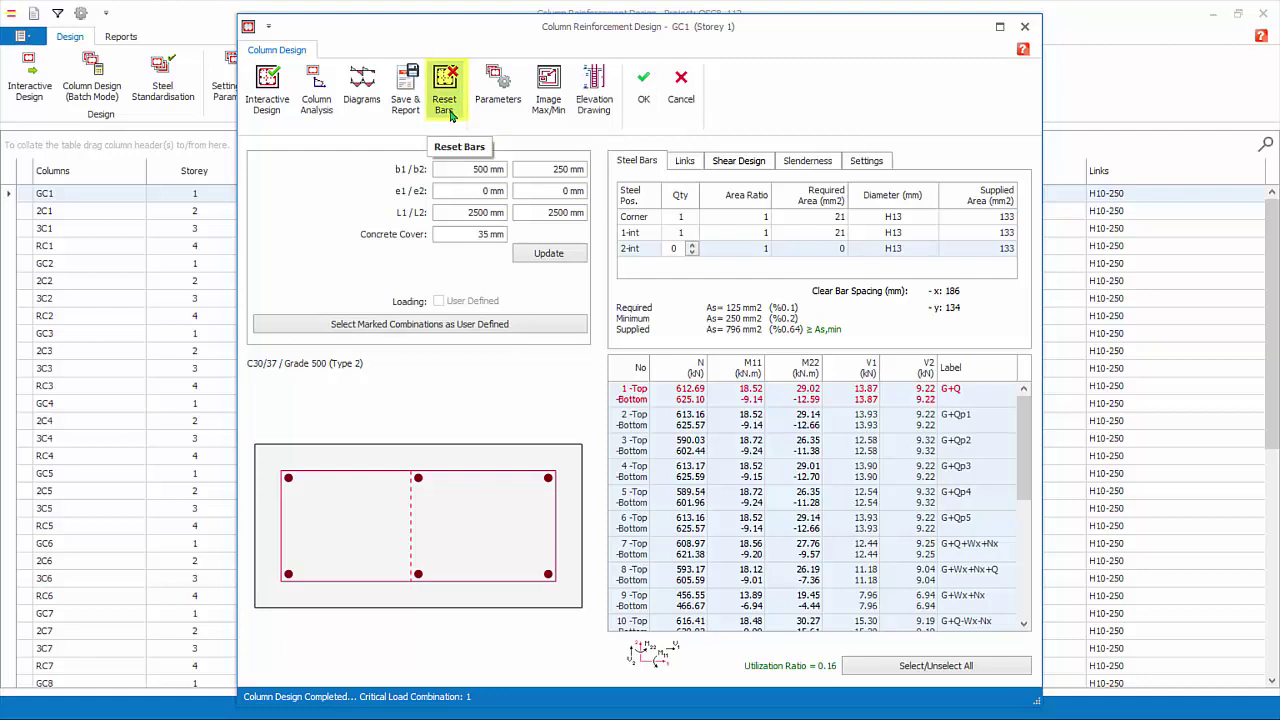
# Look at the design method parameters without changing them, and maximise and restore the column section image
pyautogui.click(517, 116)
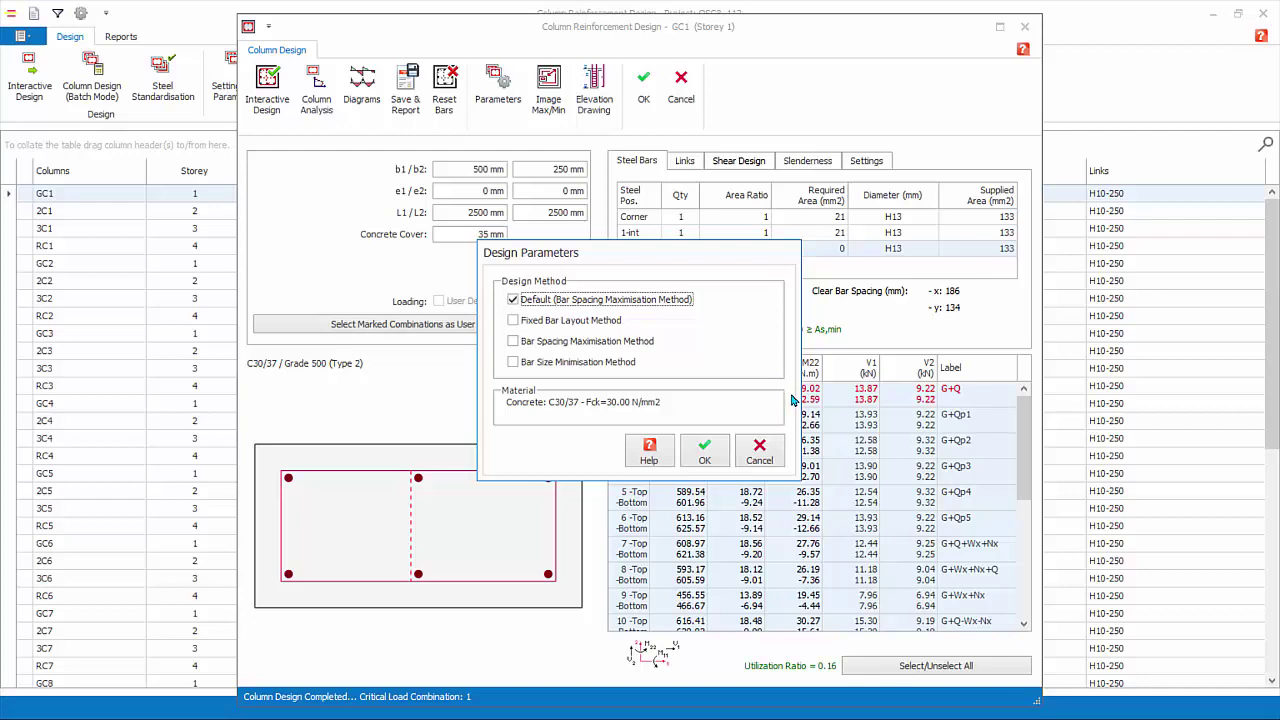
pyautogui.click(760, 450)
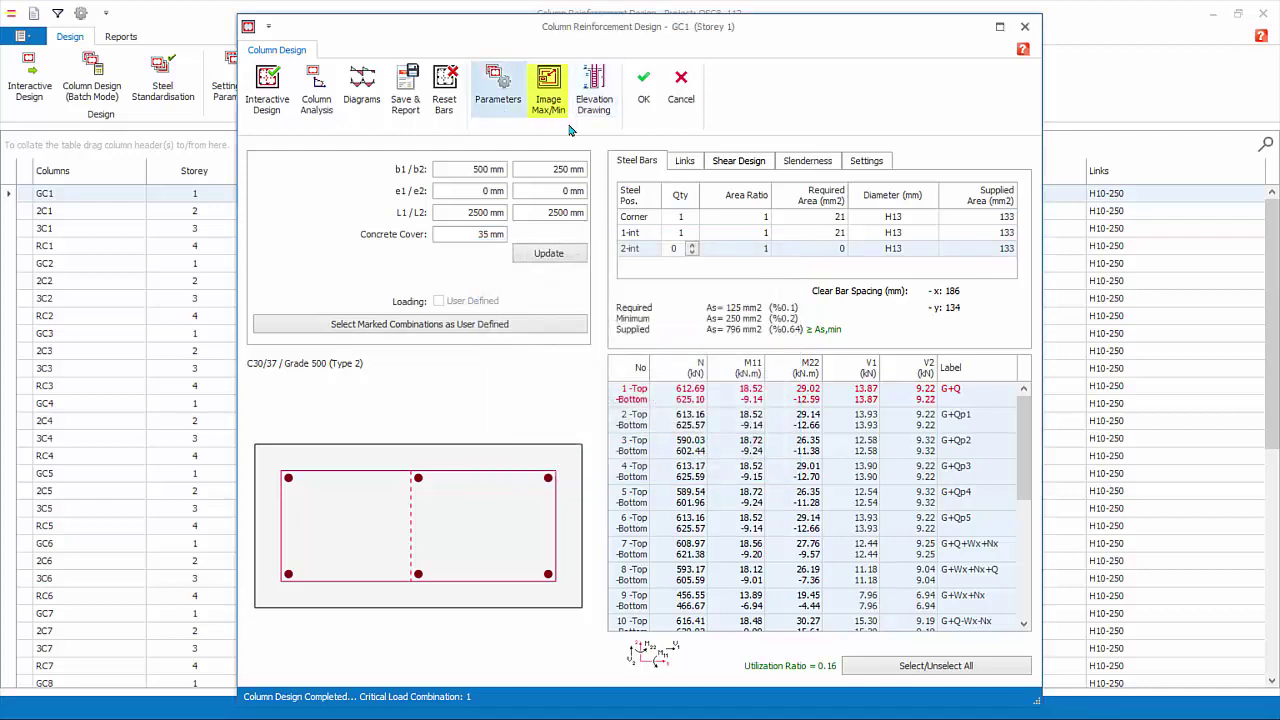
pyautogui.click(552, 95)
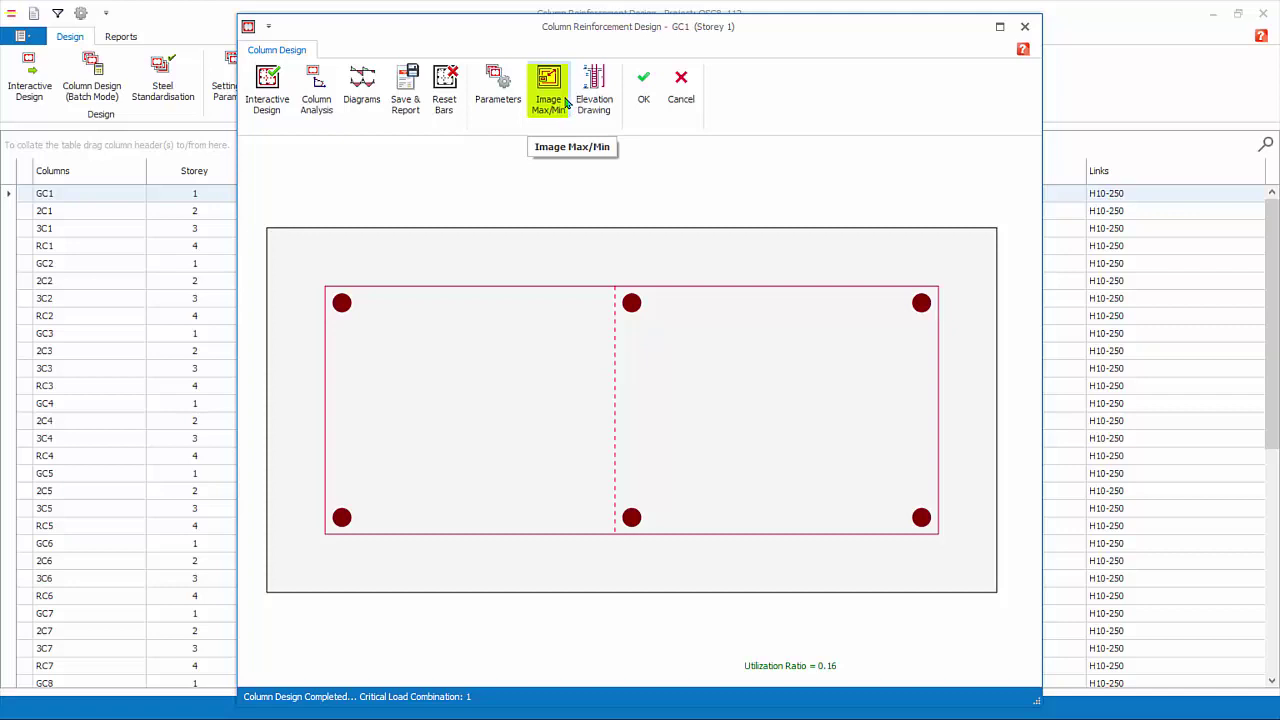
pyautogui.click(565, 102)
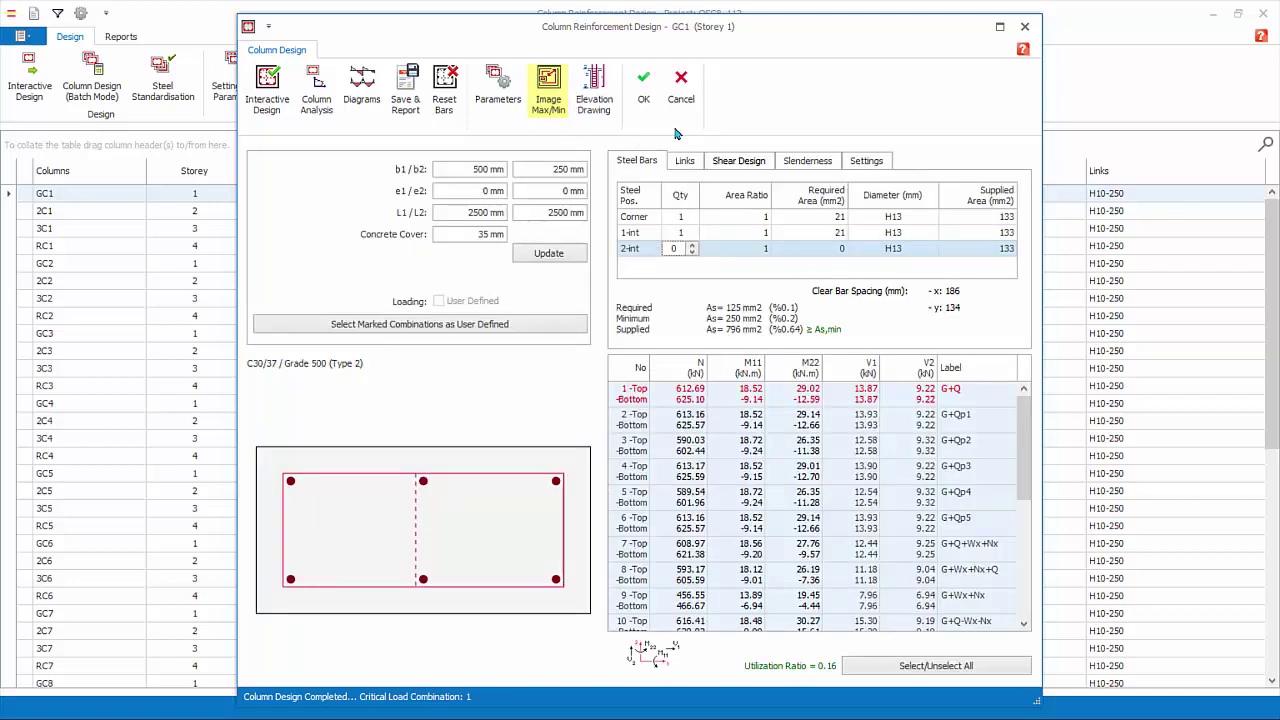
# Generate the GC1 elevation drawing for all storeys, inspect its upper storeys, and close it
pyautogui.click(597, 104)
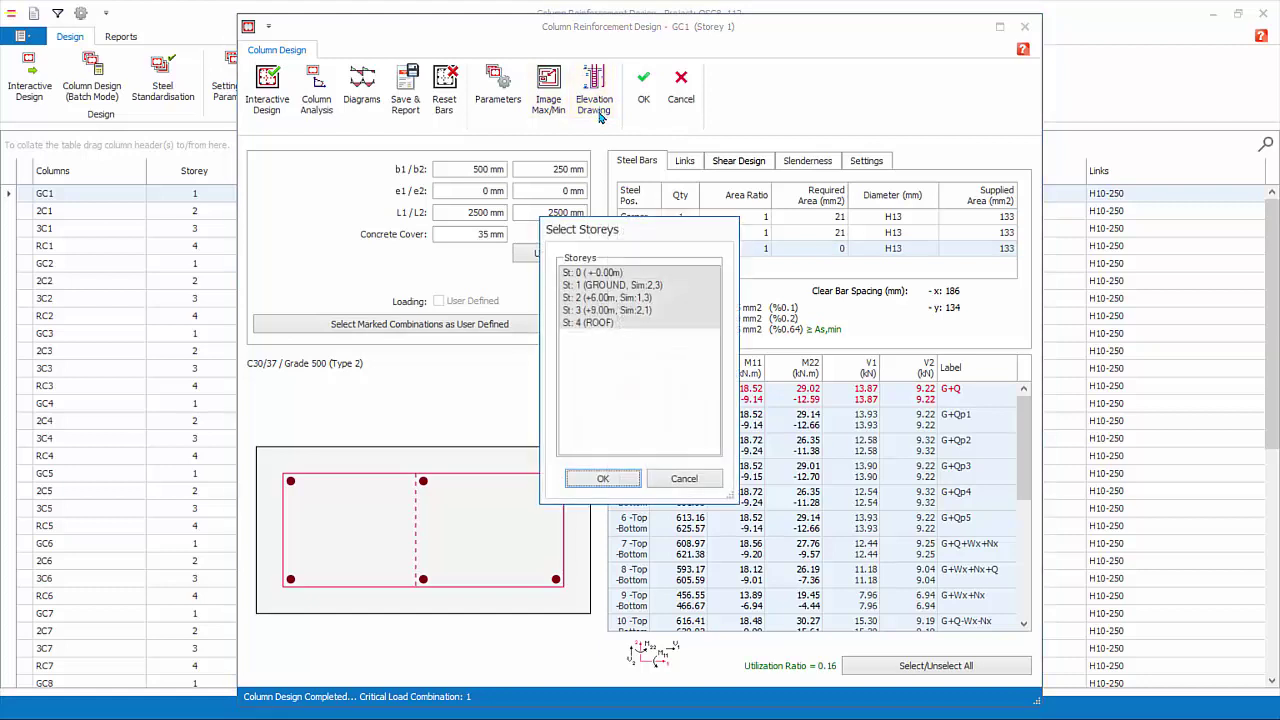
pyautogui.click(592, 478)
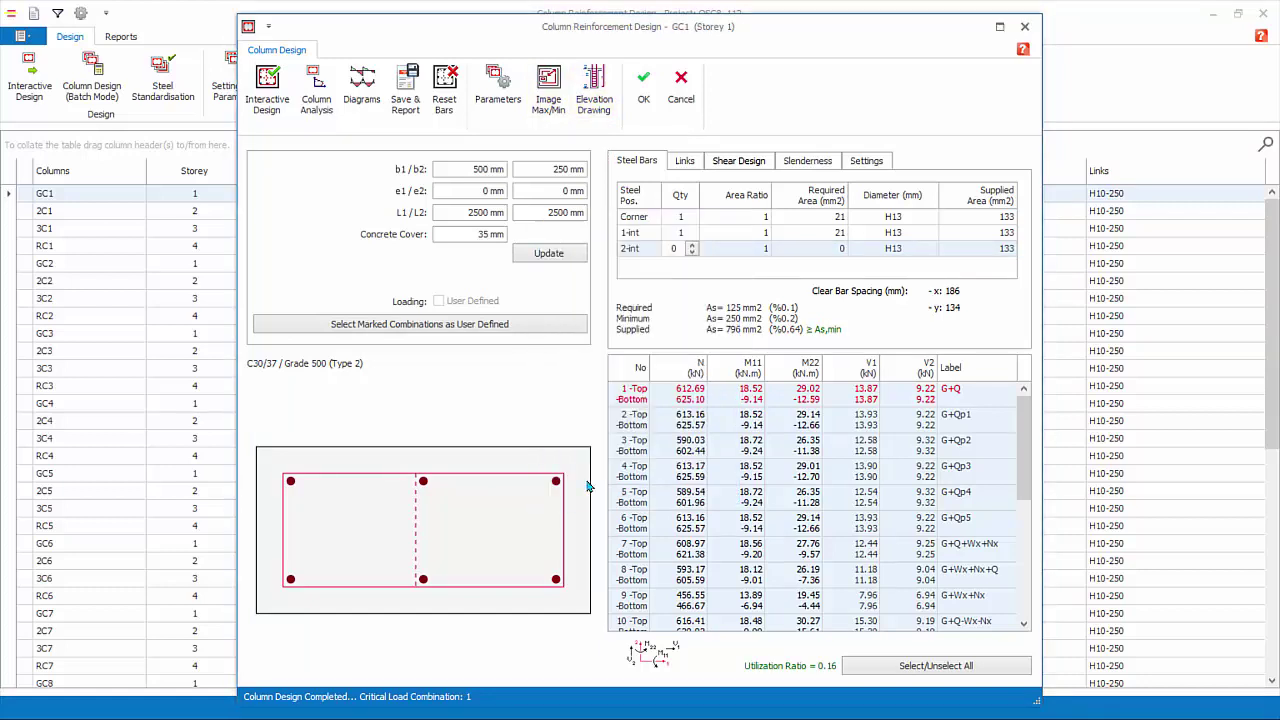
pyautogui.scroll(4, 730, 270)
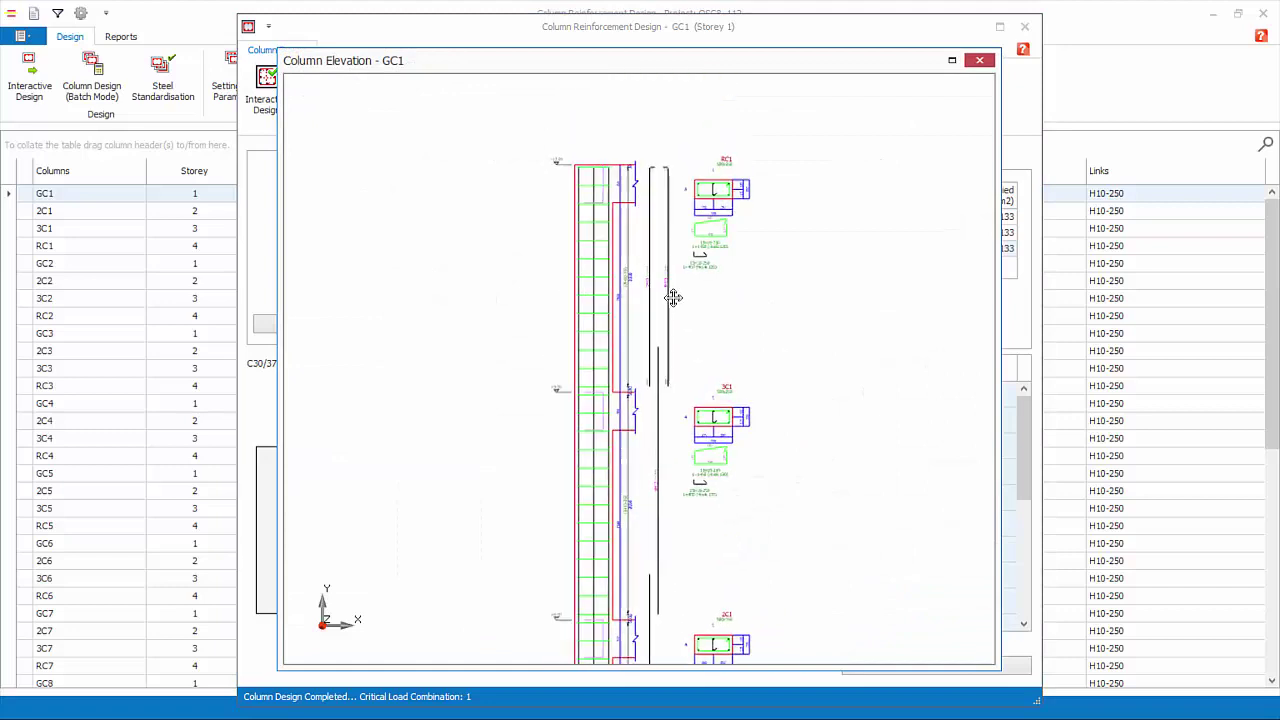
pyautogui.click(980, 60)
# Review GC1's link layout and the available column link patterns, and close the containment options without changing them
pyautogui.click(684, 160)
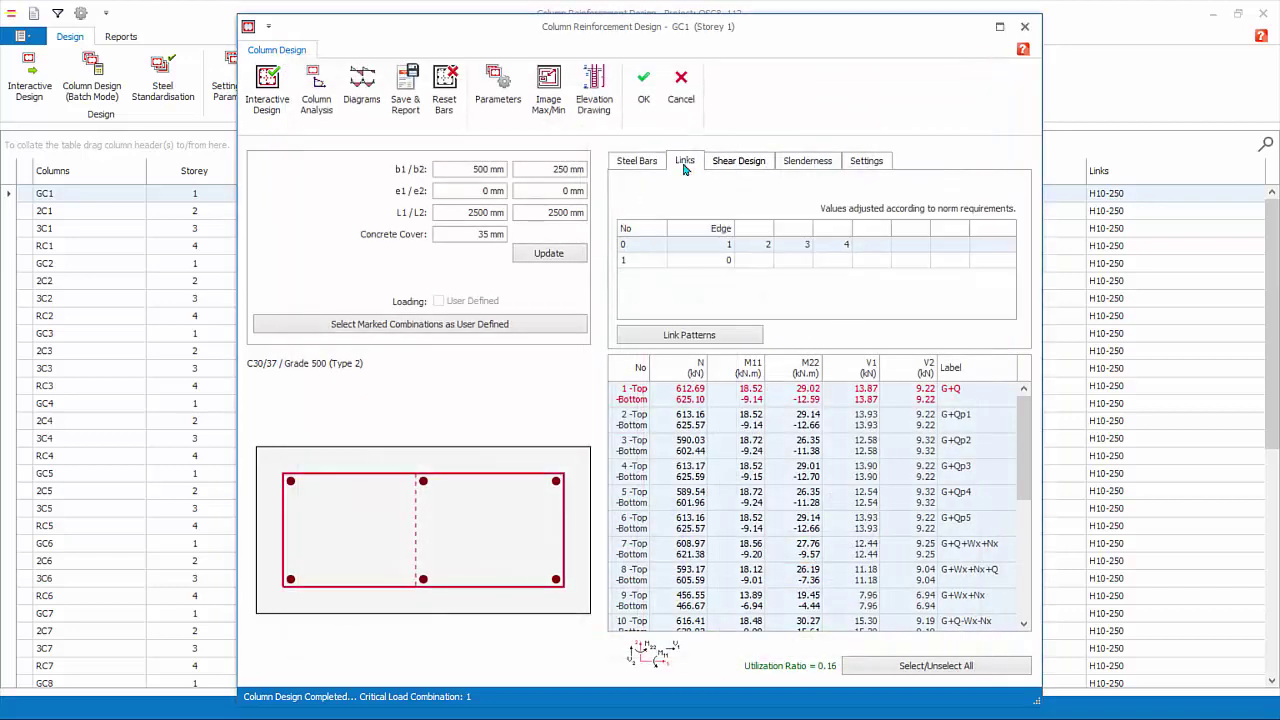
pyautogui.click(680, 340)
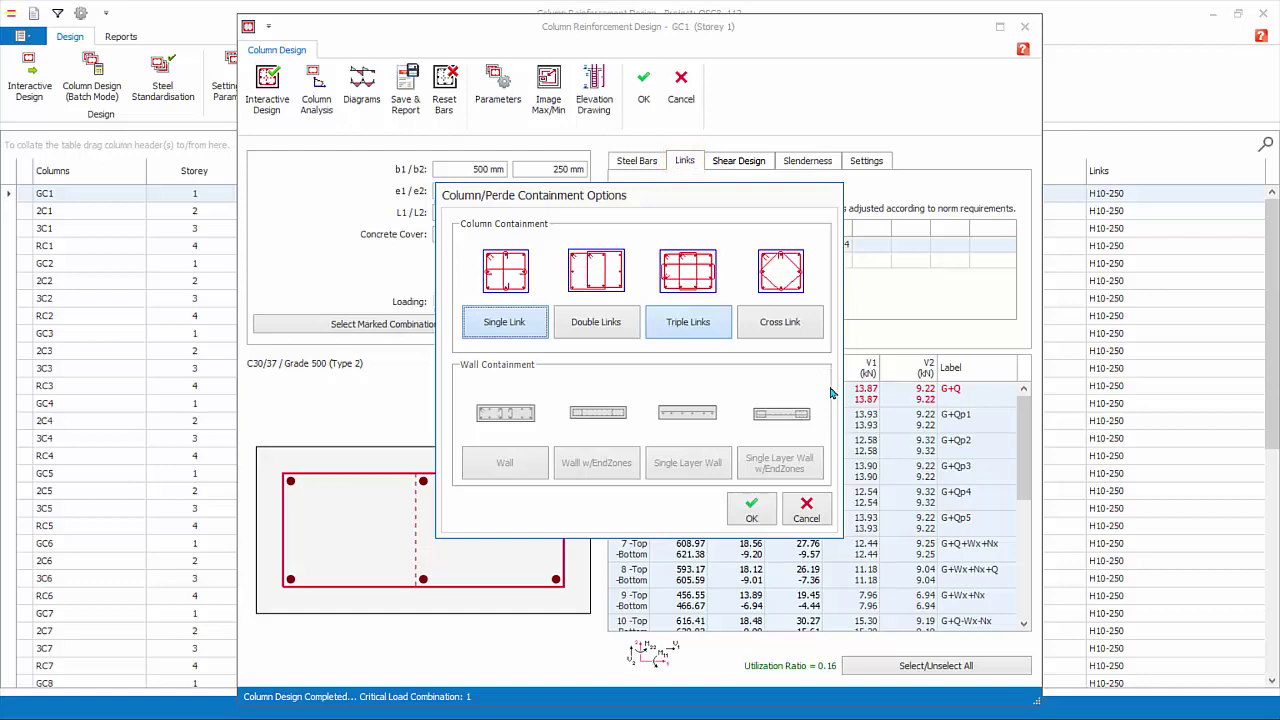
pyautogui.click(808, 512)
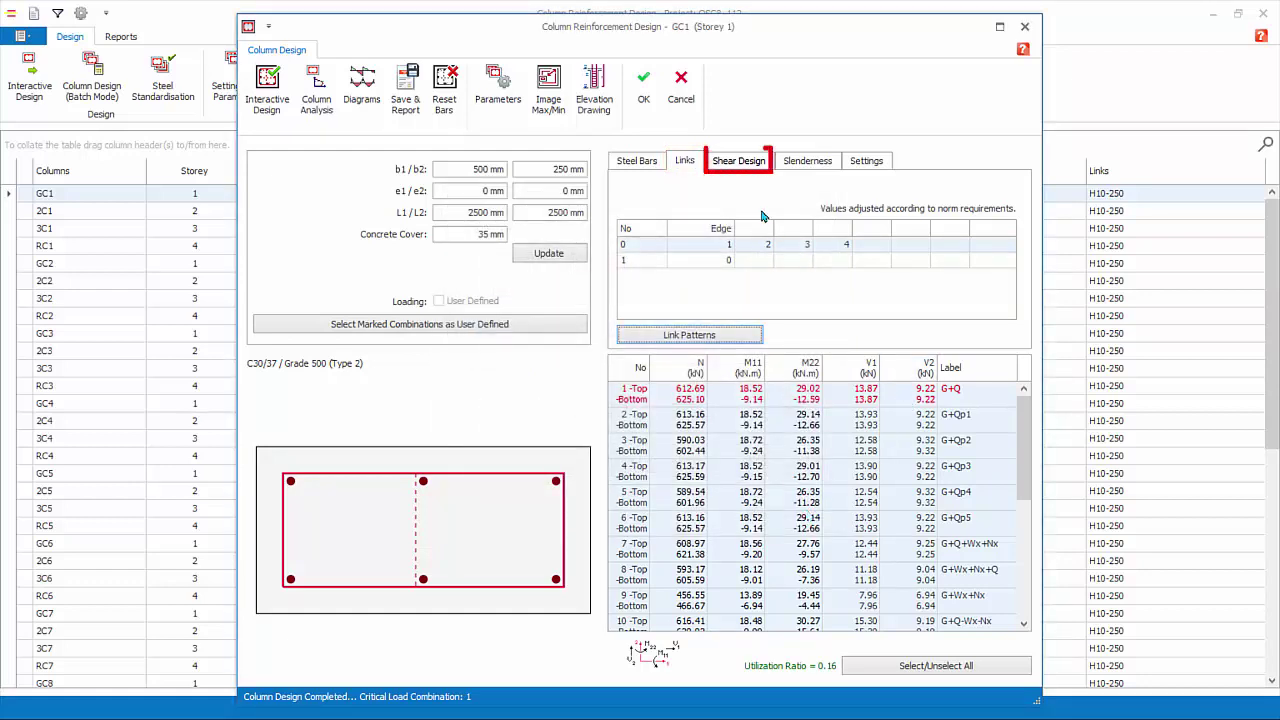
# Look at GC1's shear design, allow manual link editing to inspect the span and support spacings, and switch it off again
pyautogui.click(752, 164)
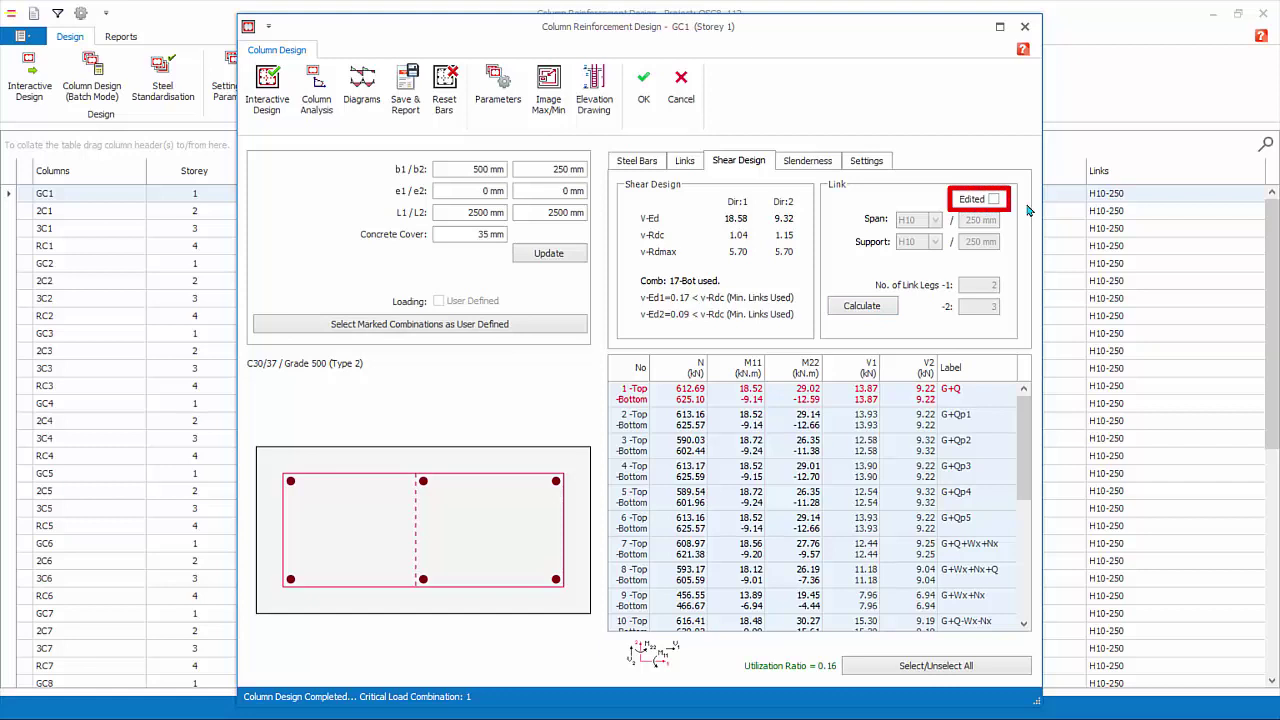
pyautogui.click(994, 199)
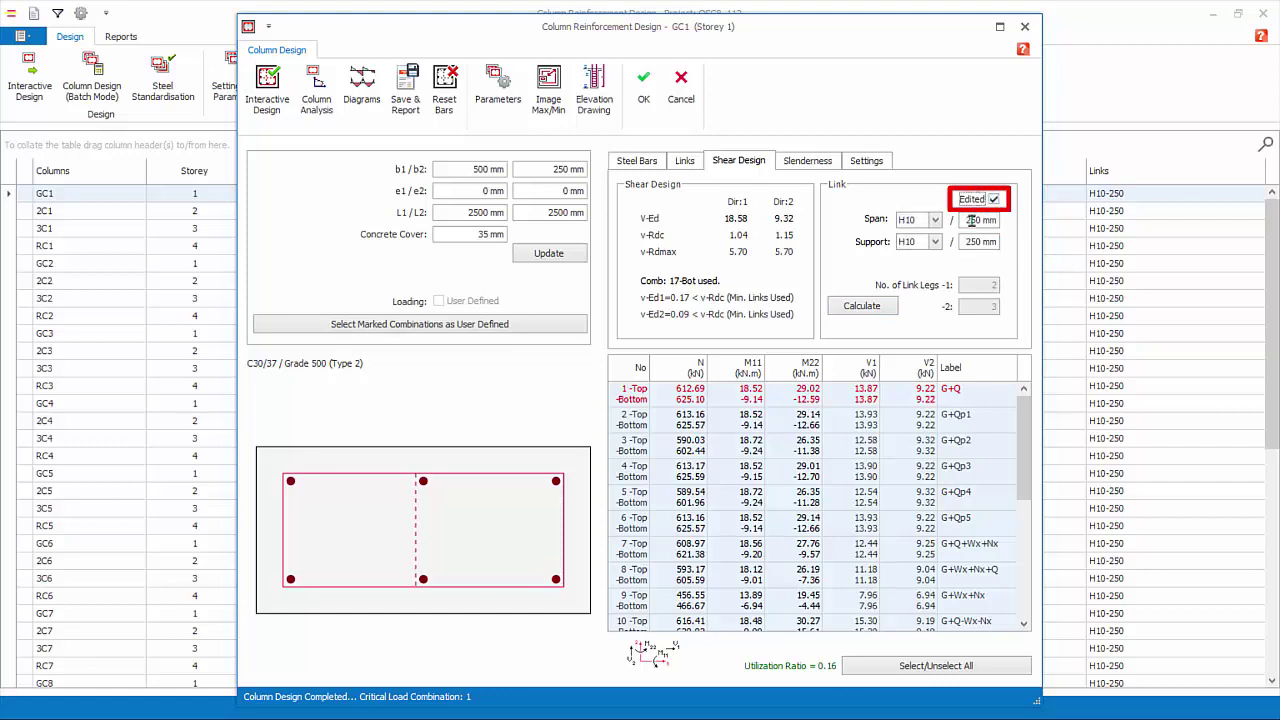
pyautogui.moveTo(964, 220)
pyautogui.mouseDown()
pyautogui.moveTo(1002, 220)
pyautogui.moveTo(1000, 242)
pyautogui.mouseUp()
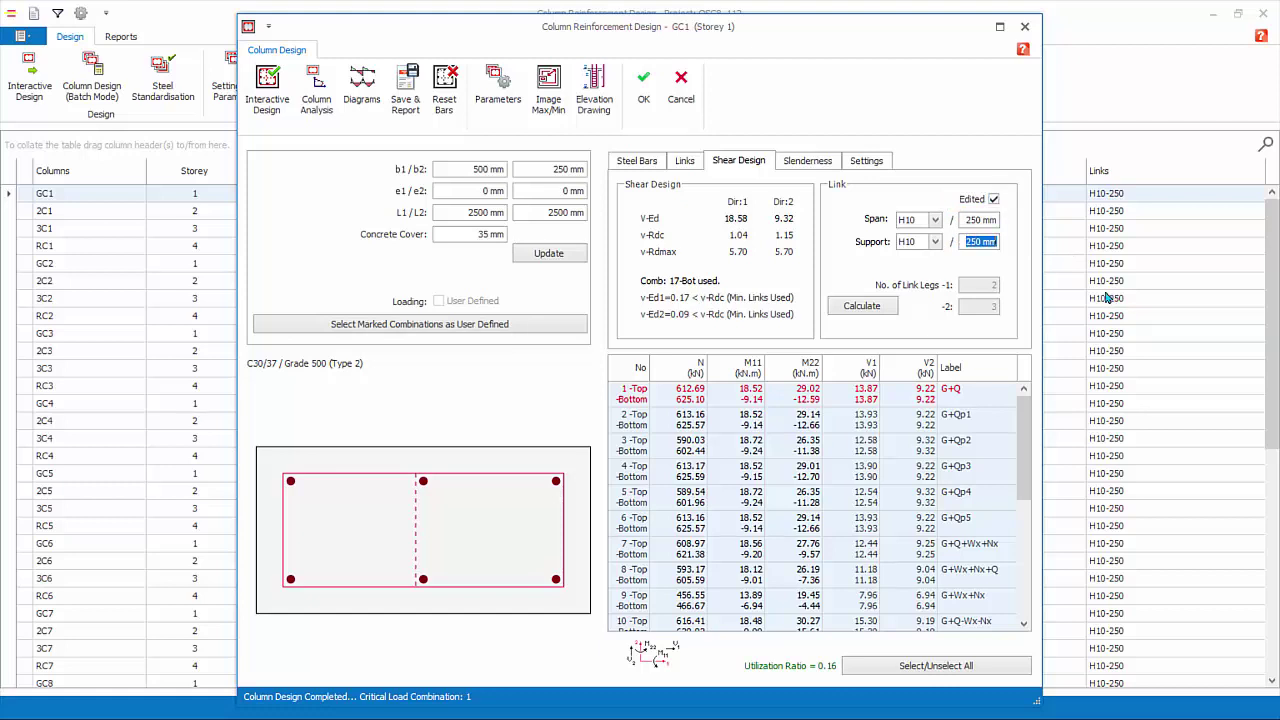
pyautogui.click(995, 200)
# Set GC1 as unbraced in both directions, rerun the interactive design, accept it, and examine the slenderness additional moments
pyautogui.click(810, 163)
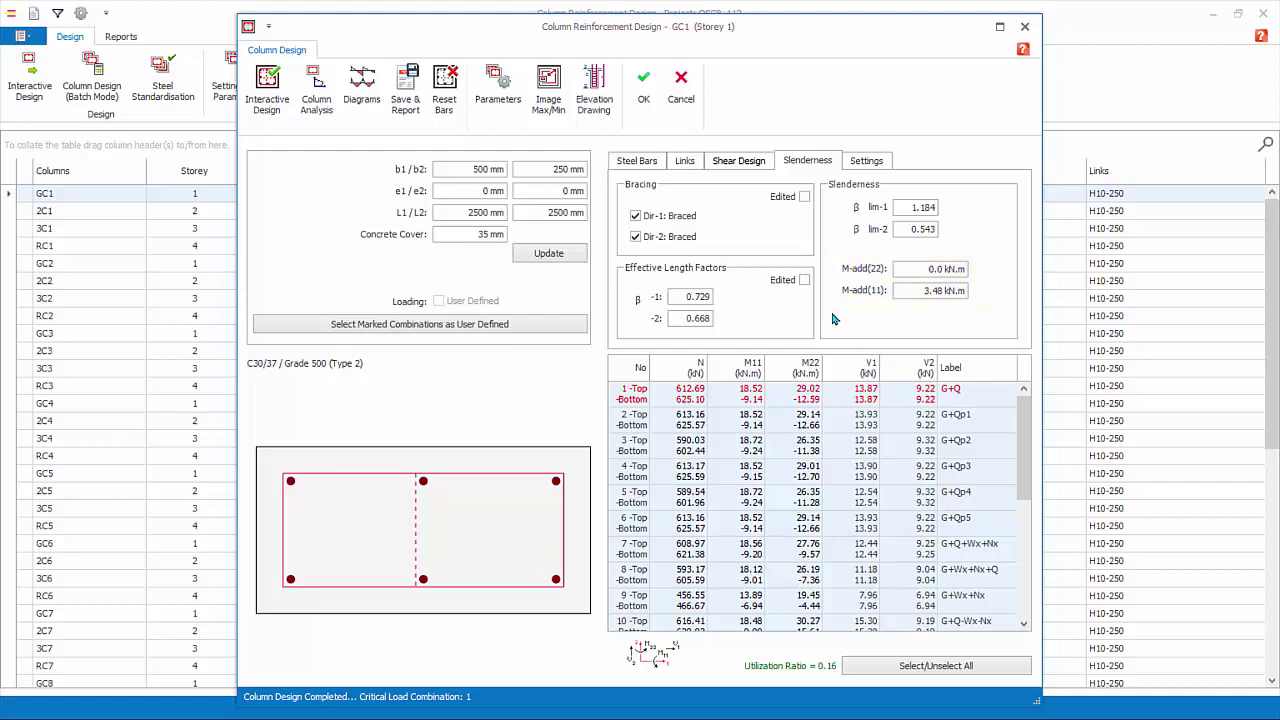
pyautogui.click(656, 218)
pyautogui.click(676, 237)
pyautogui.click(283, 105)
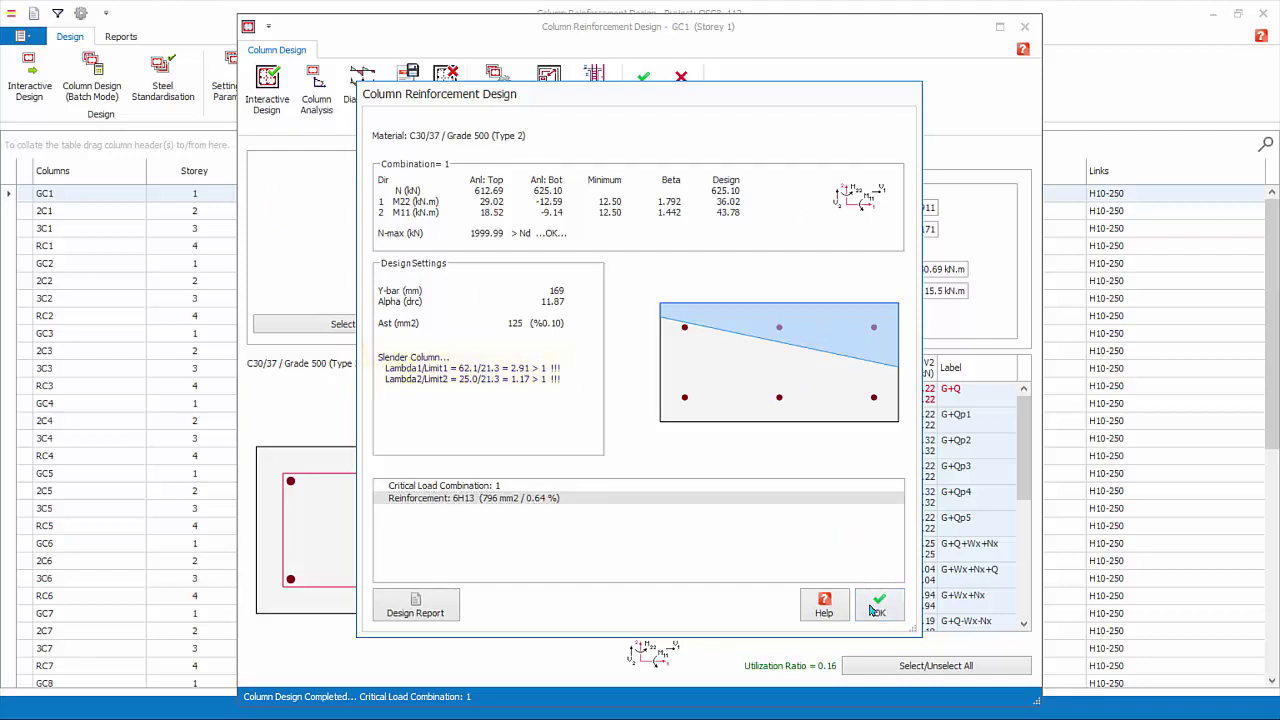
pyautogui.click(877, 607)
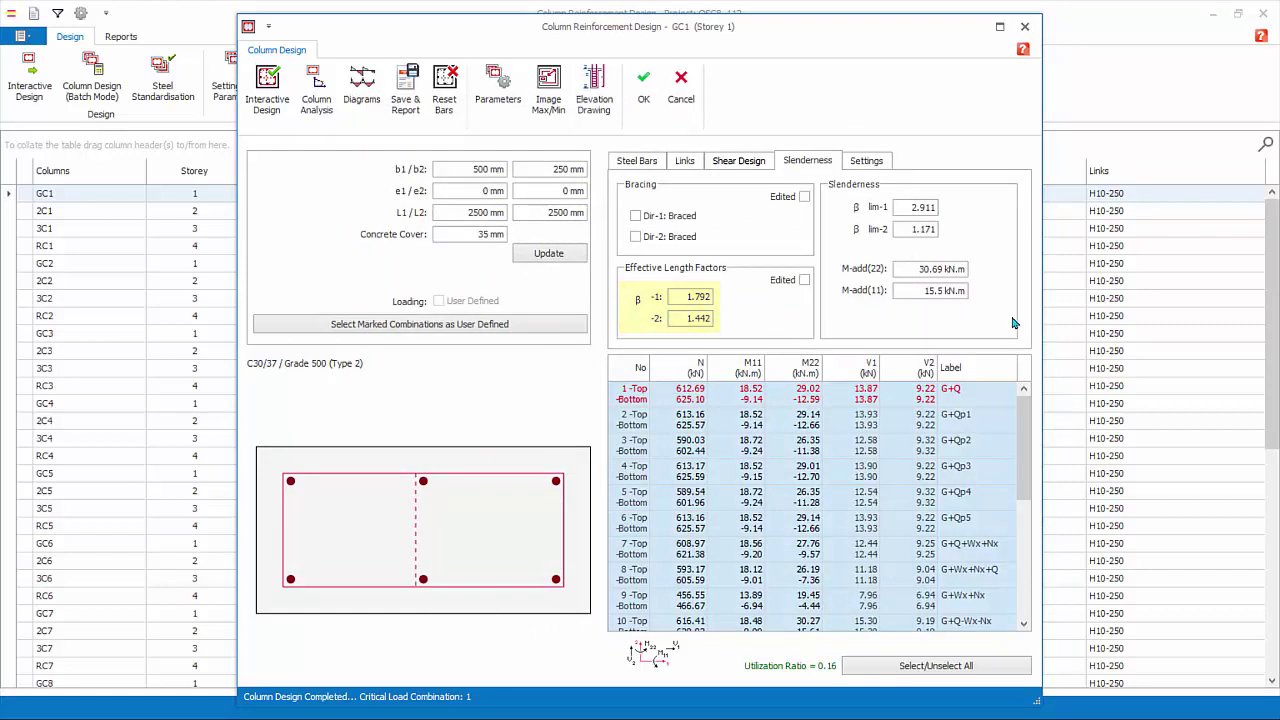
pyautogui.moveTo(903, 270)
pyautogui.mouseDown()
pyautogui.moveTo(953, 270)
pyautogui.moveTo(972, 290)
pyautogui.mouseUp()
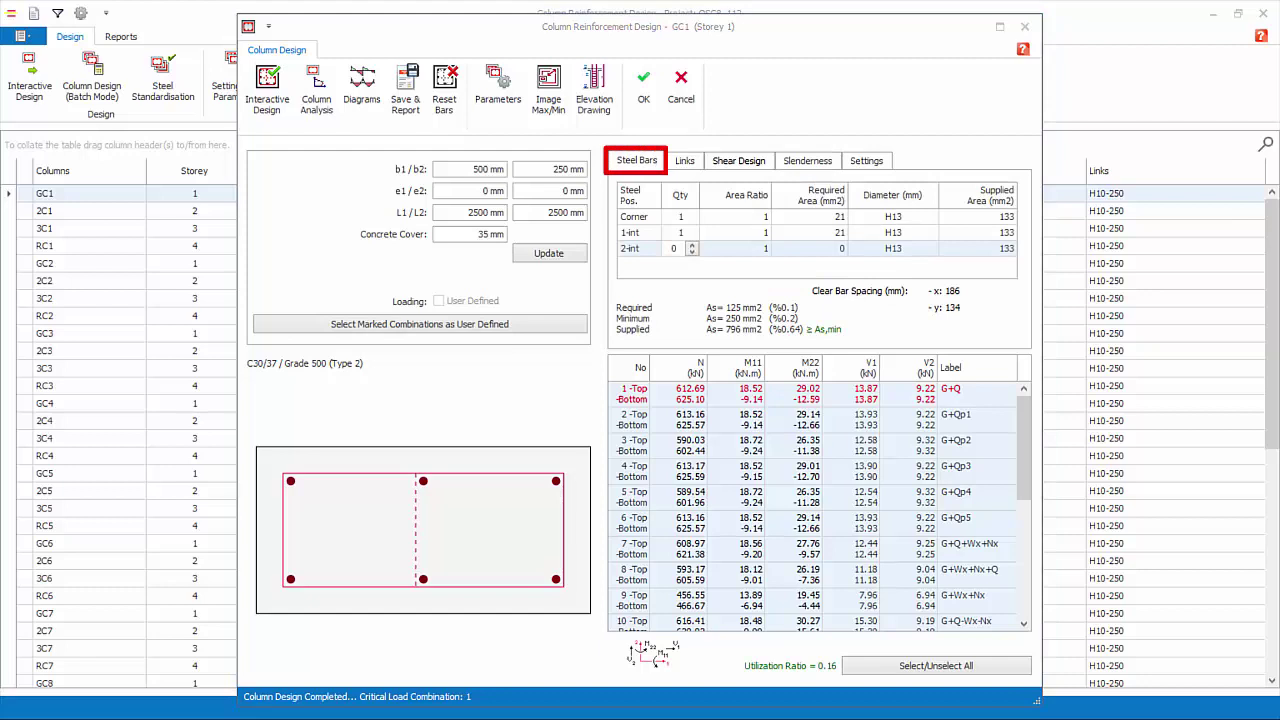
# Review GC1's steel bars and its N-M interaction diagram for direction 2 (N-M11), and close the diagrams
pyautogui.click(648, 175)
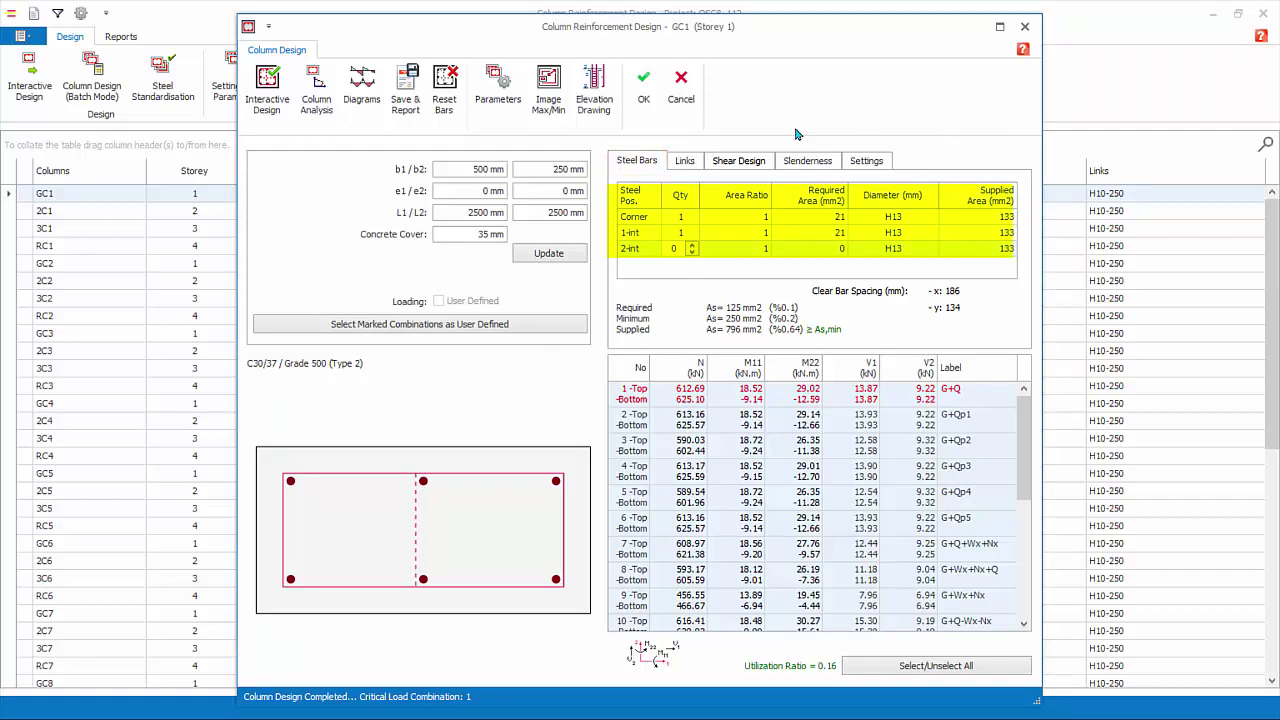
pyautogui.click(326, 114)
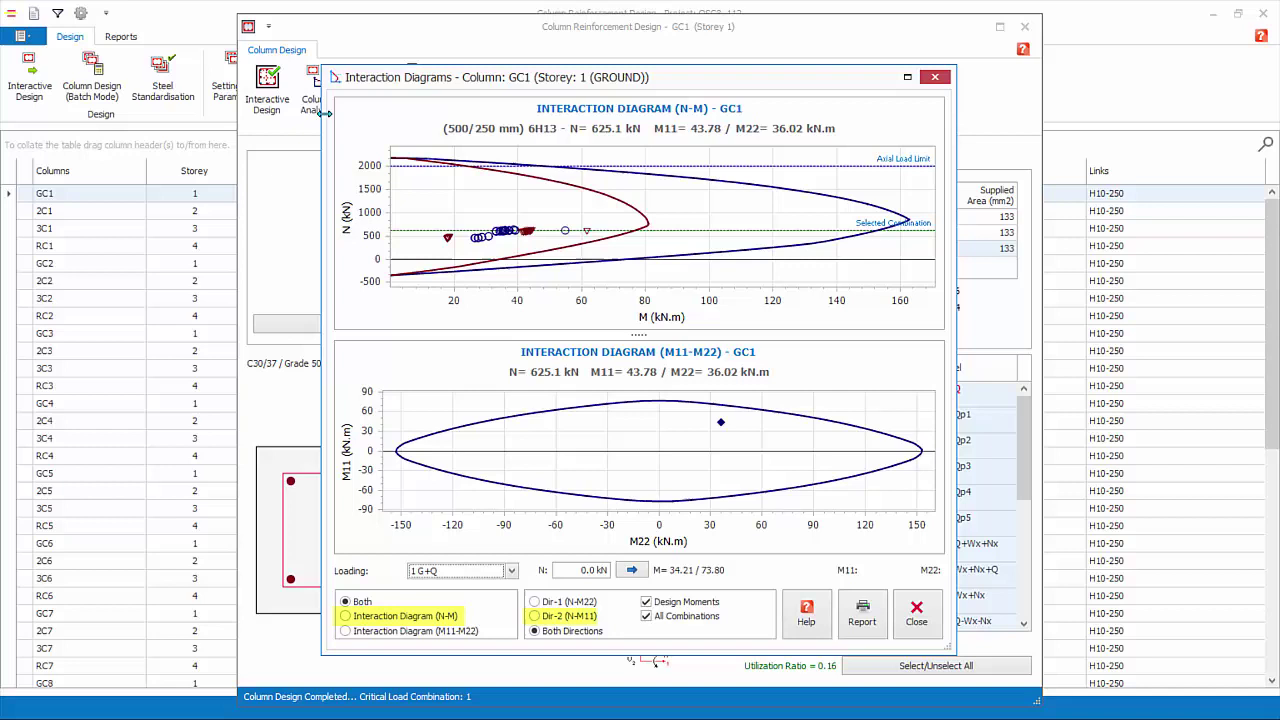
pyautogui.click(360, 617)
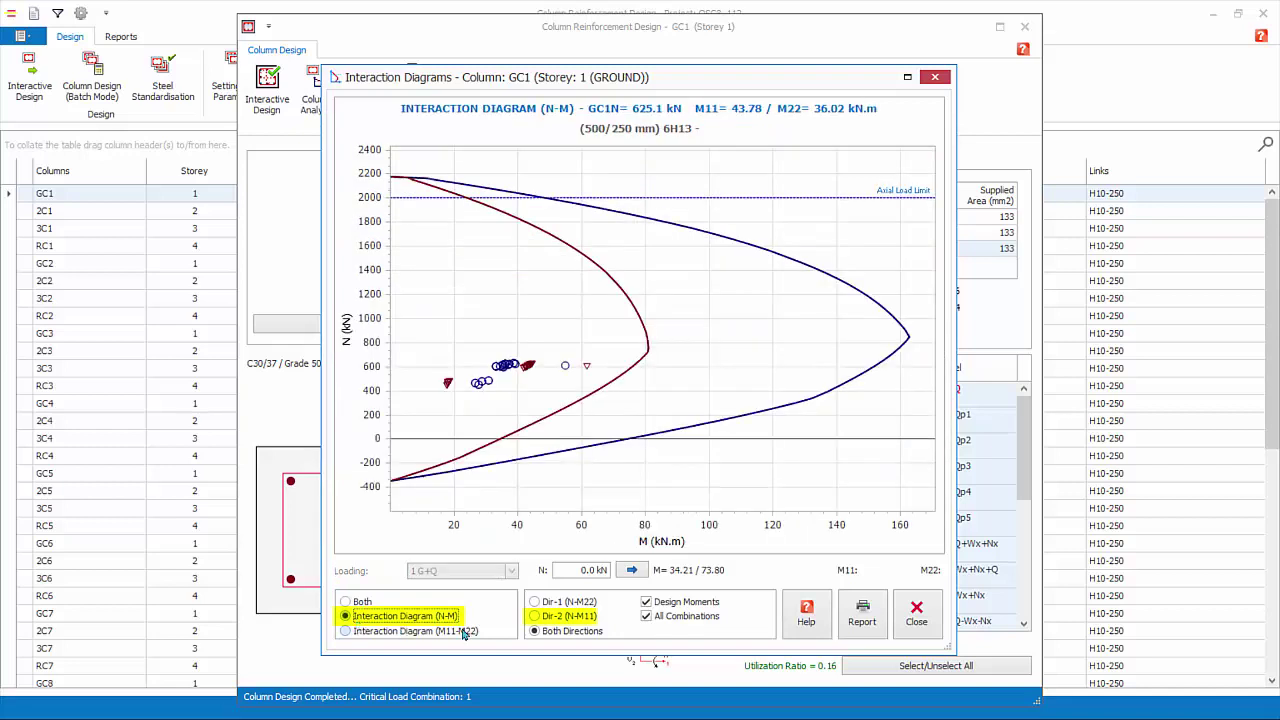
pyautogui.click(535, 616)
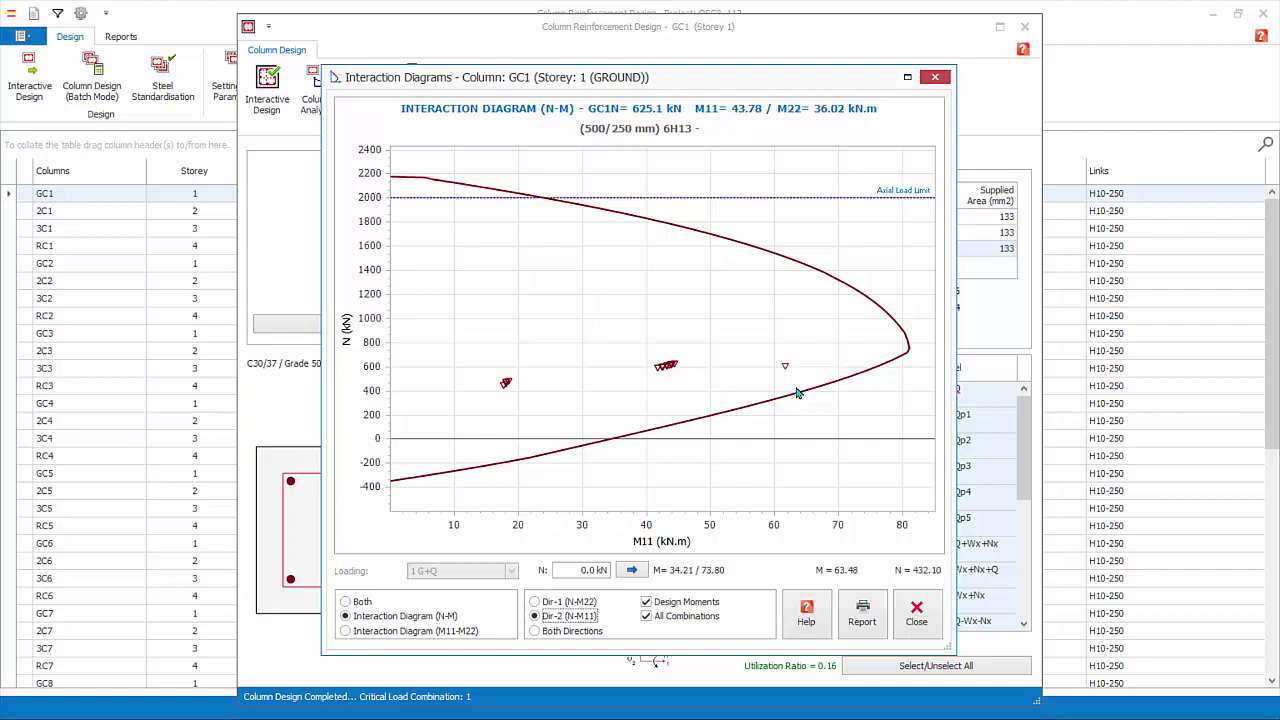
pyautogui.click(927, 624)
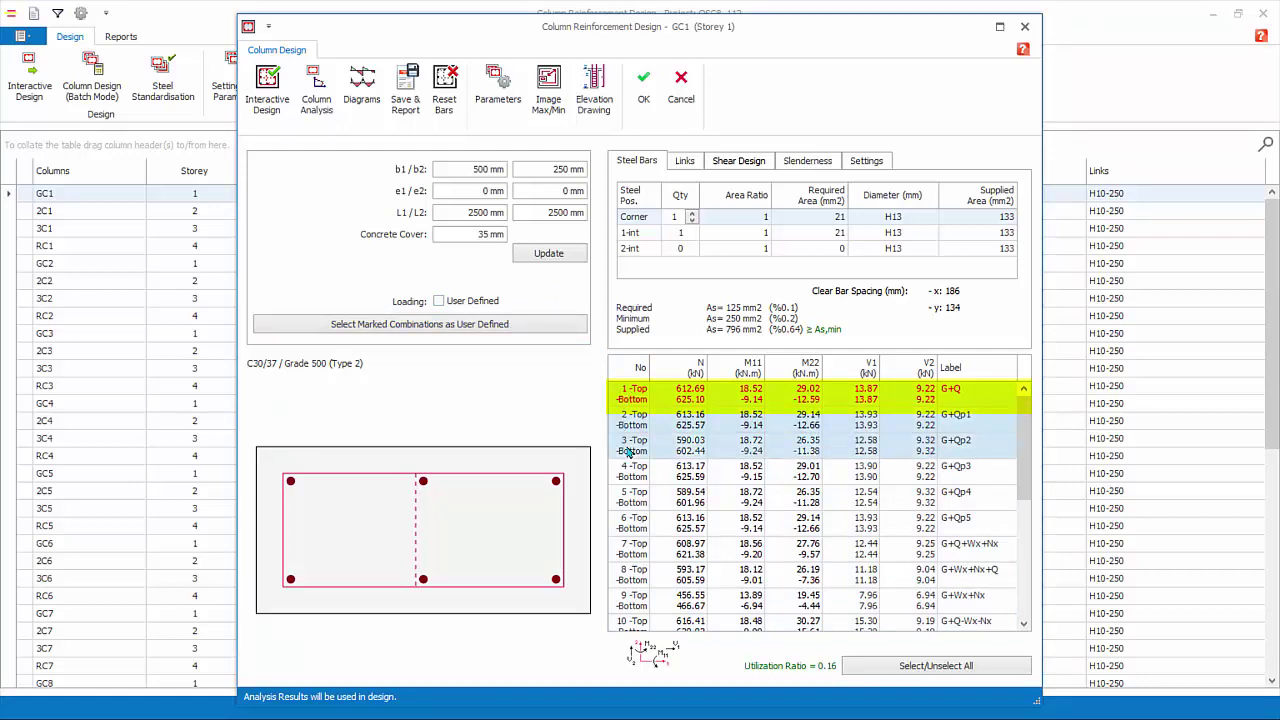
# Convert the marked G+Q combination to user-defined loading, overwriting the existing loads, and set its top and bottom axial force to 1000 kN
pyautogui.click(541, 325)
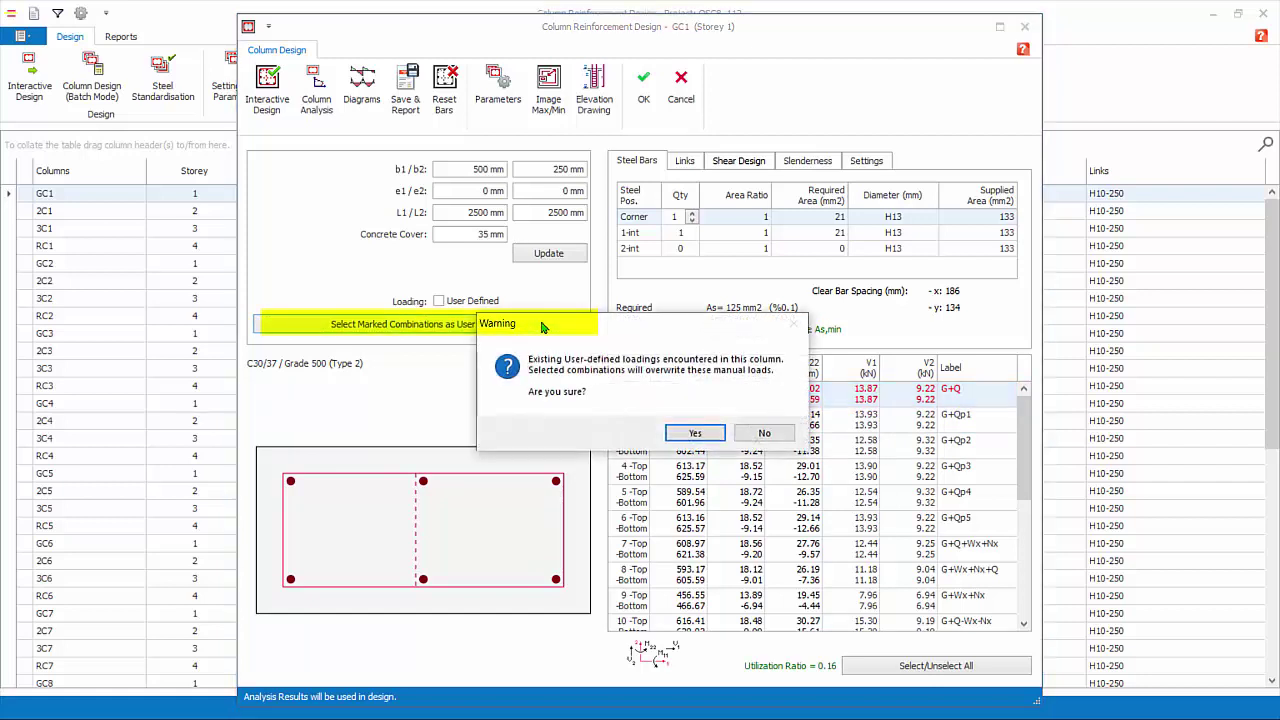
pyautogui.click(695, 434)
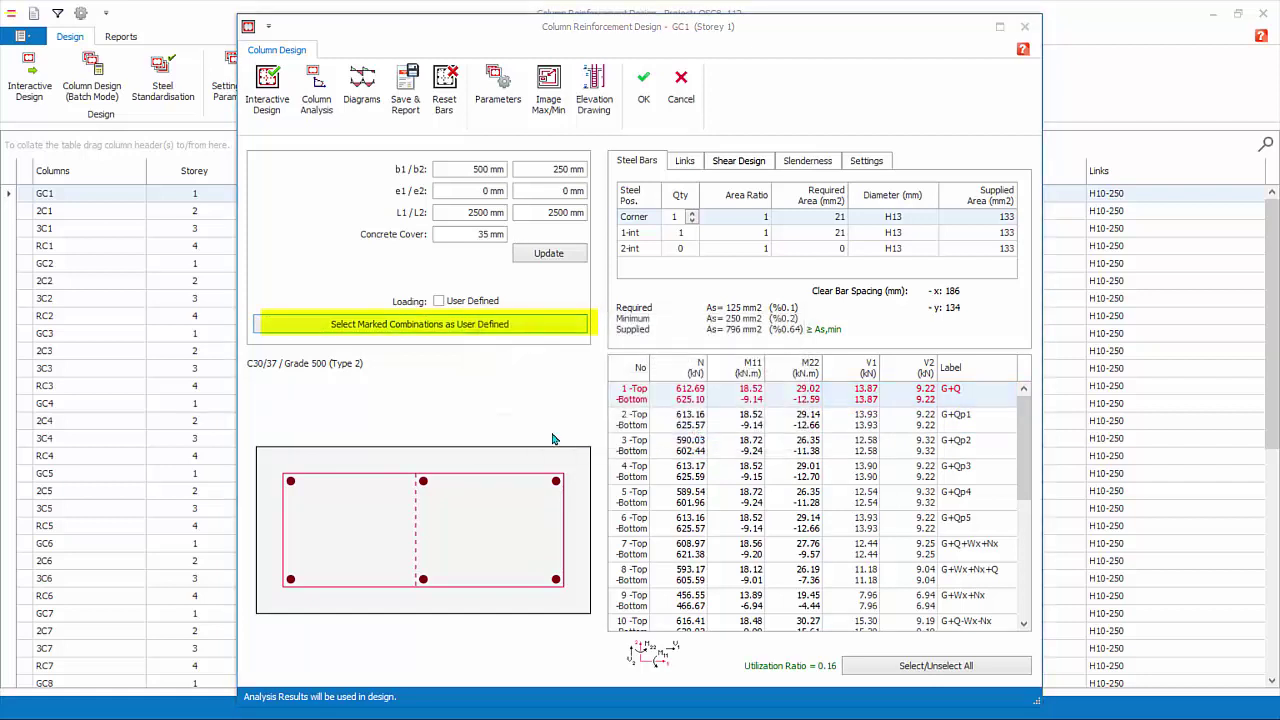
pyautogui.moveTo(694, 389); pyautogui.dragTo(694, 399)
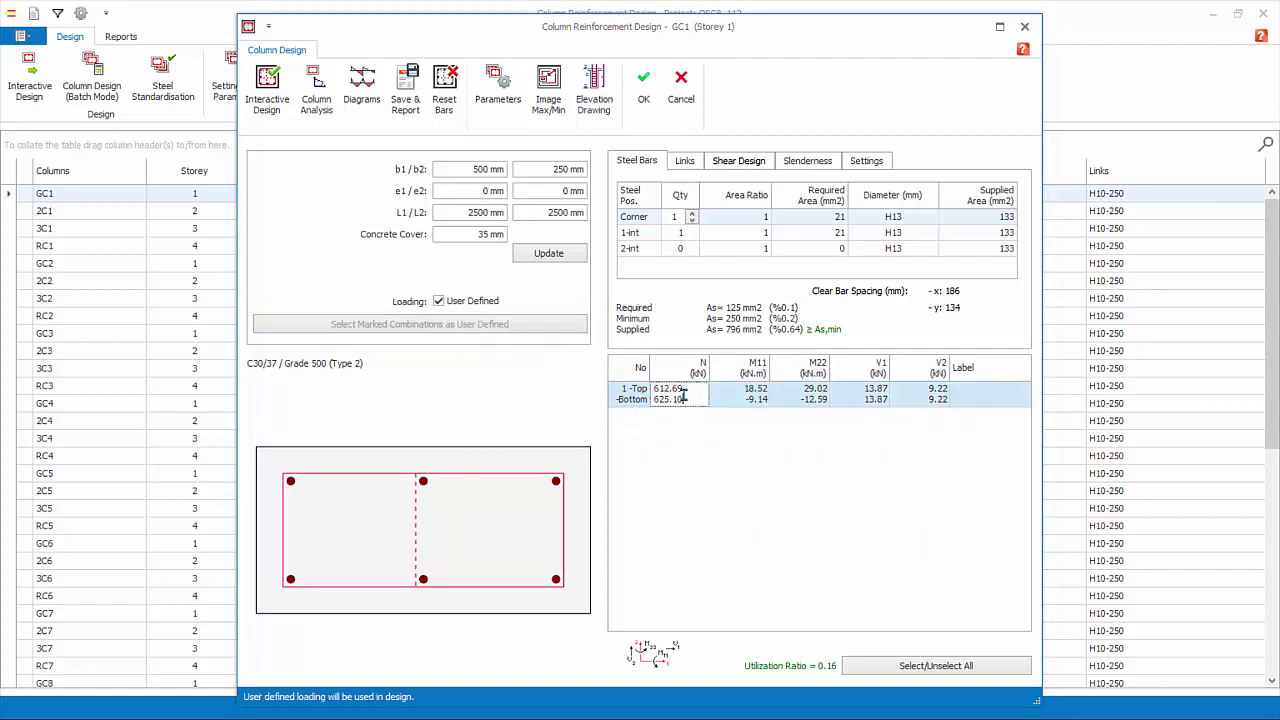
pyautogui.write('1000')
pyautogui.press('Down')
pyautogui.write('1000')
pyautogui.press('Tab')
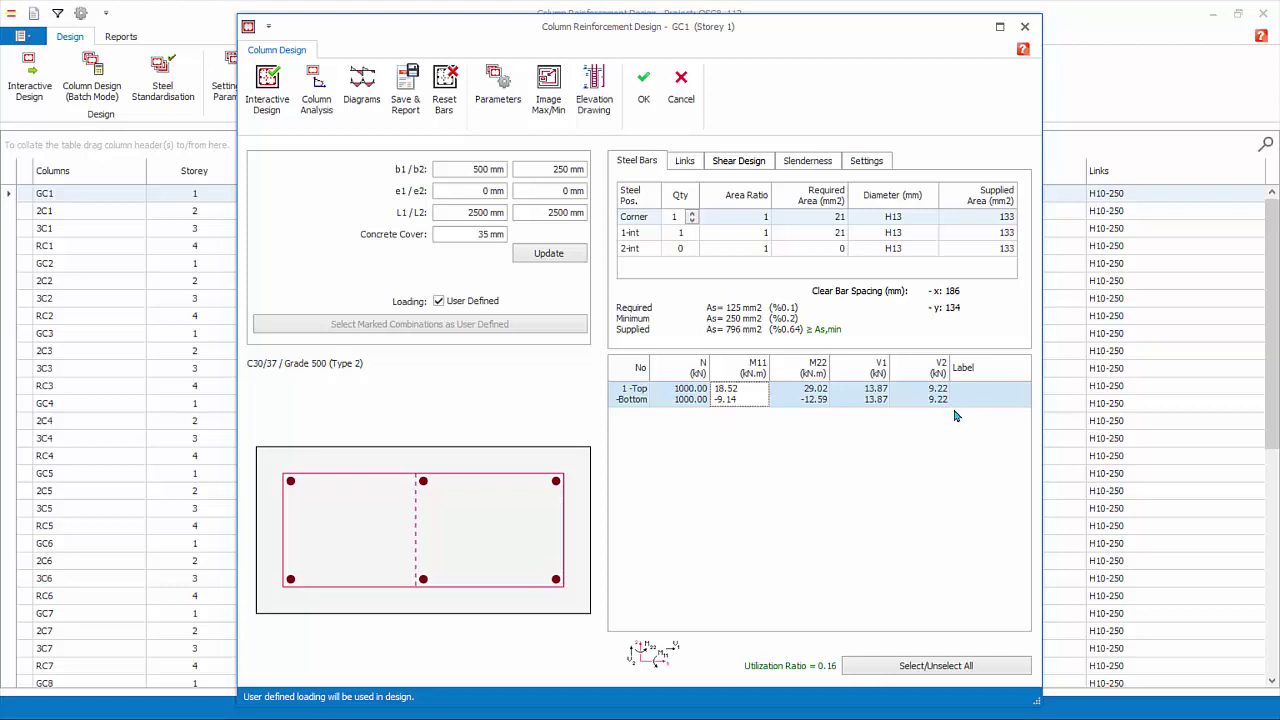
# Design GC1 interactively for the user-defined loading, accept the result, and switch user-defined loading off
pyautogui.click(962, 676)
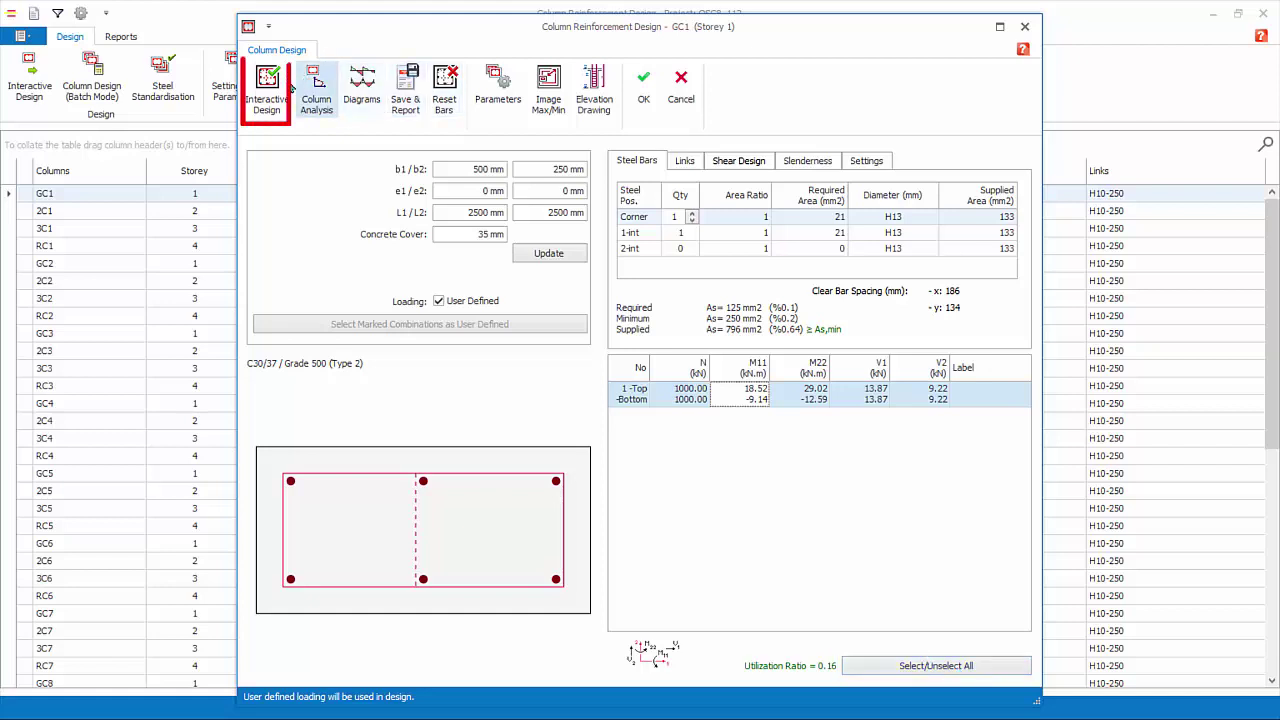
pyautogui.click(268, 107)
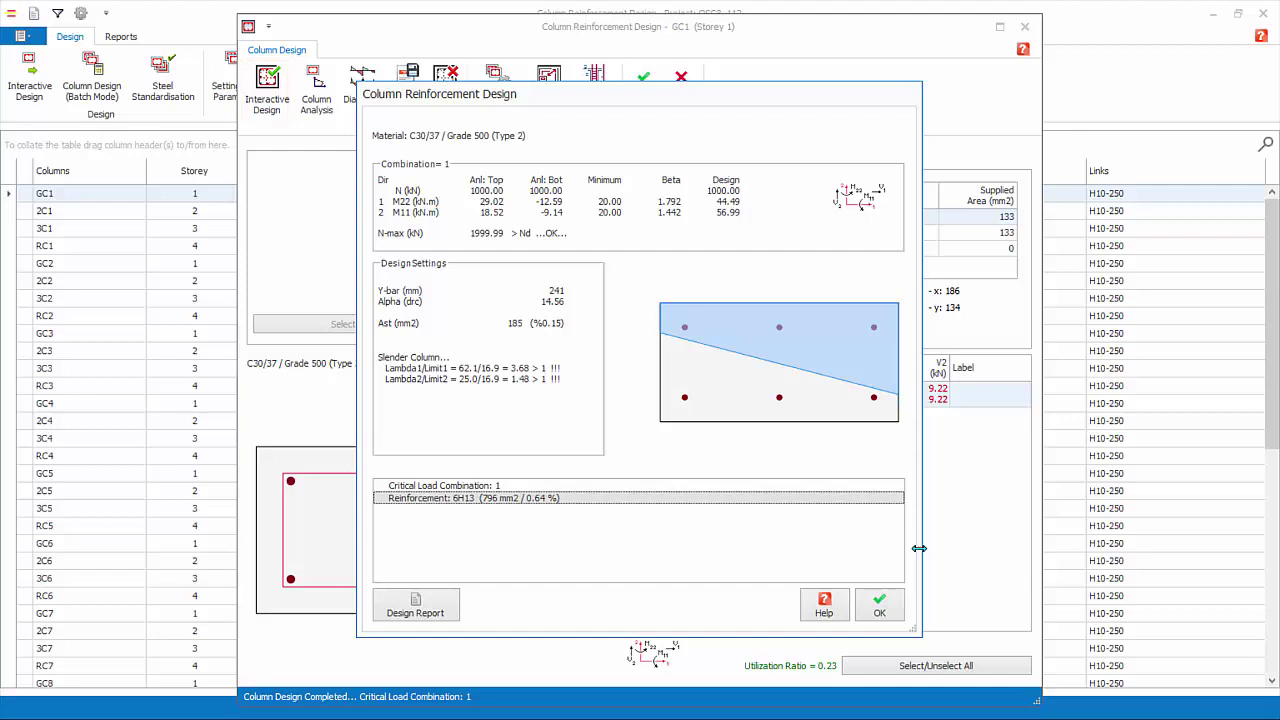
pyautogui.click(882, 607)
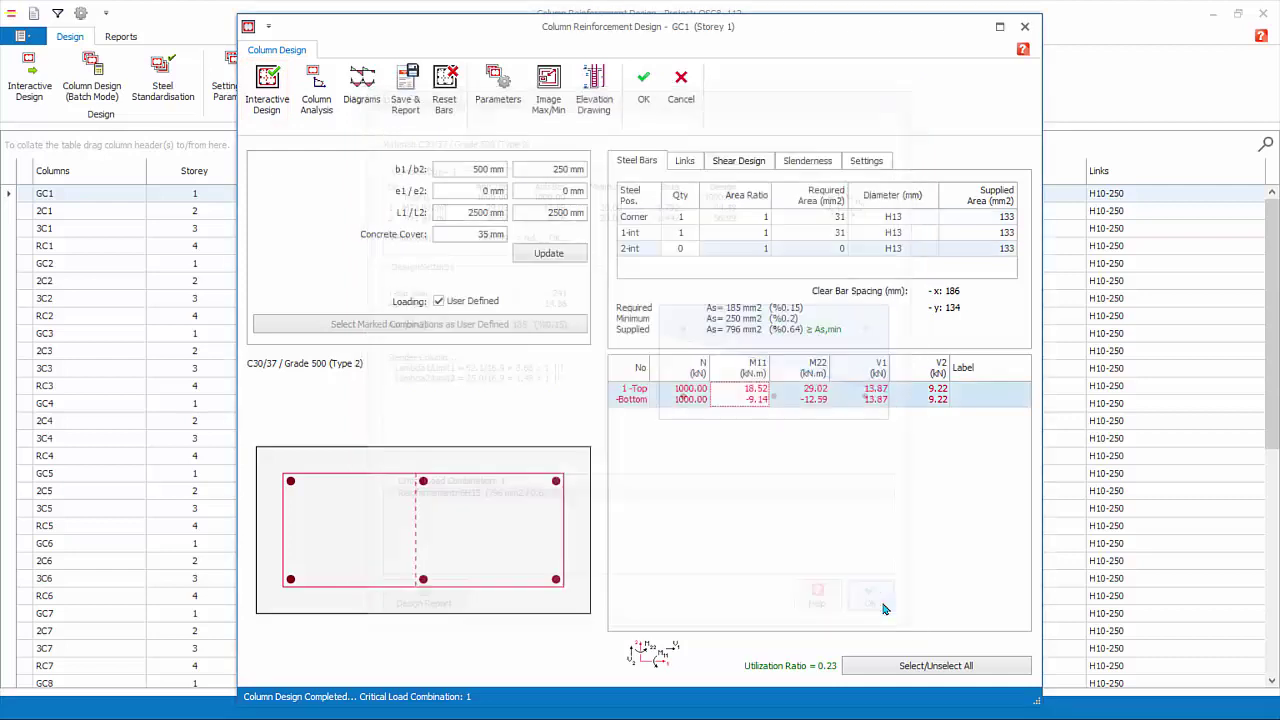
pyautogui.click(439, 302)
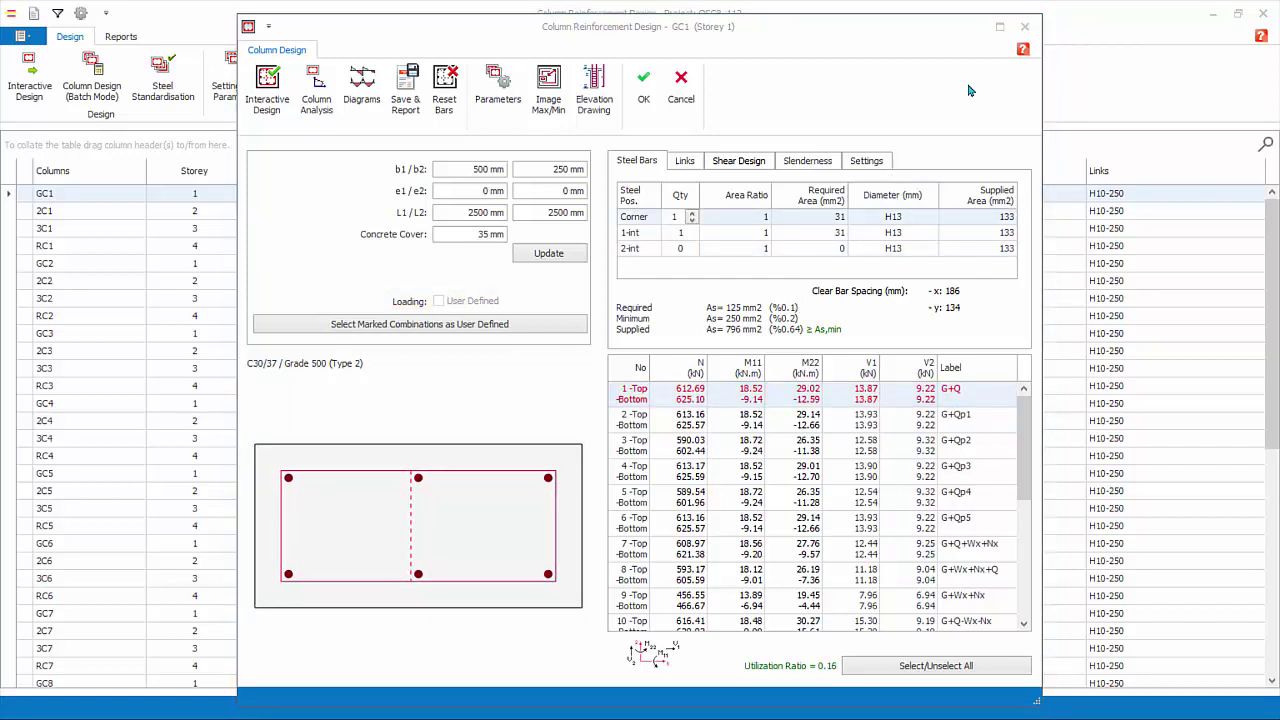
# Switch GC1's design method to Fixed Bar Layout Method and set the 1-int bar quantity to 2
pyautogui.click(499, 90)
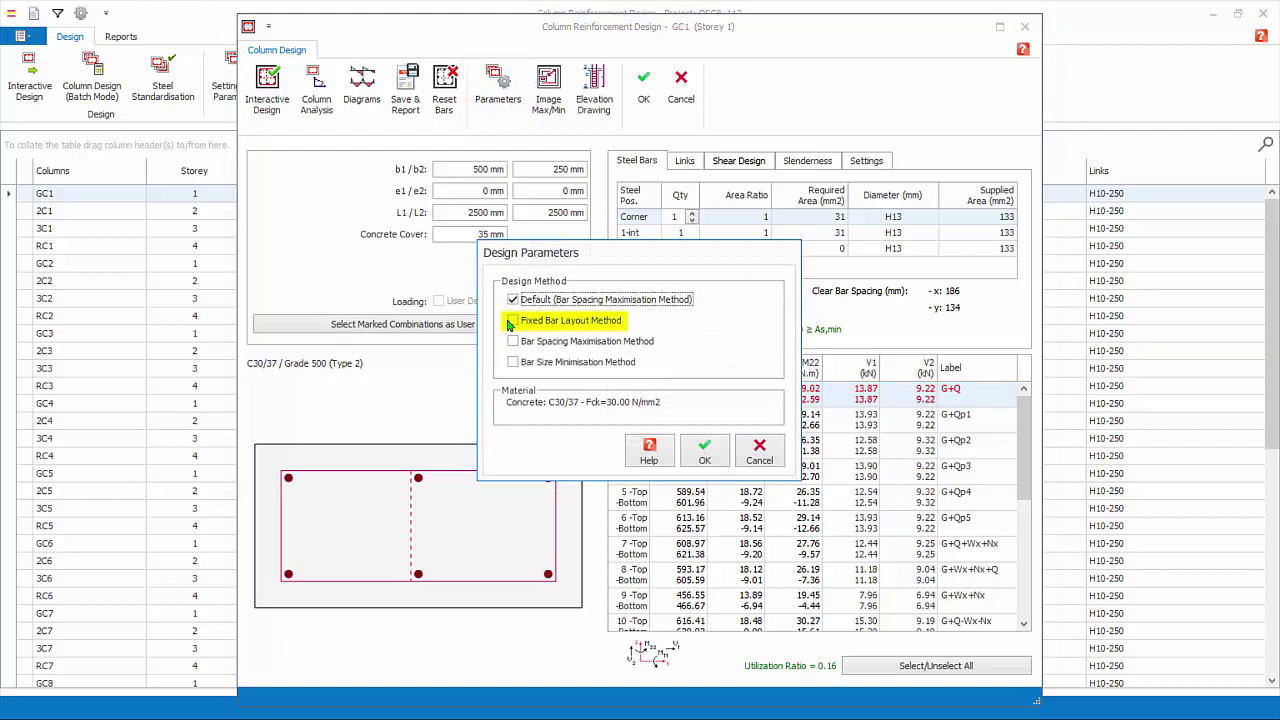
pyautogui.click(513, 321)
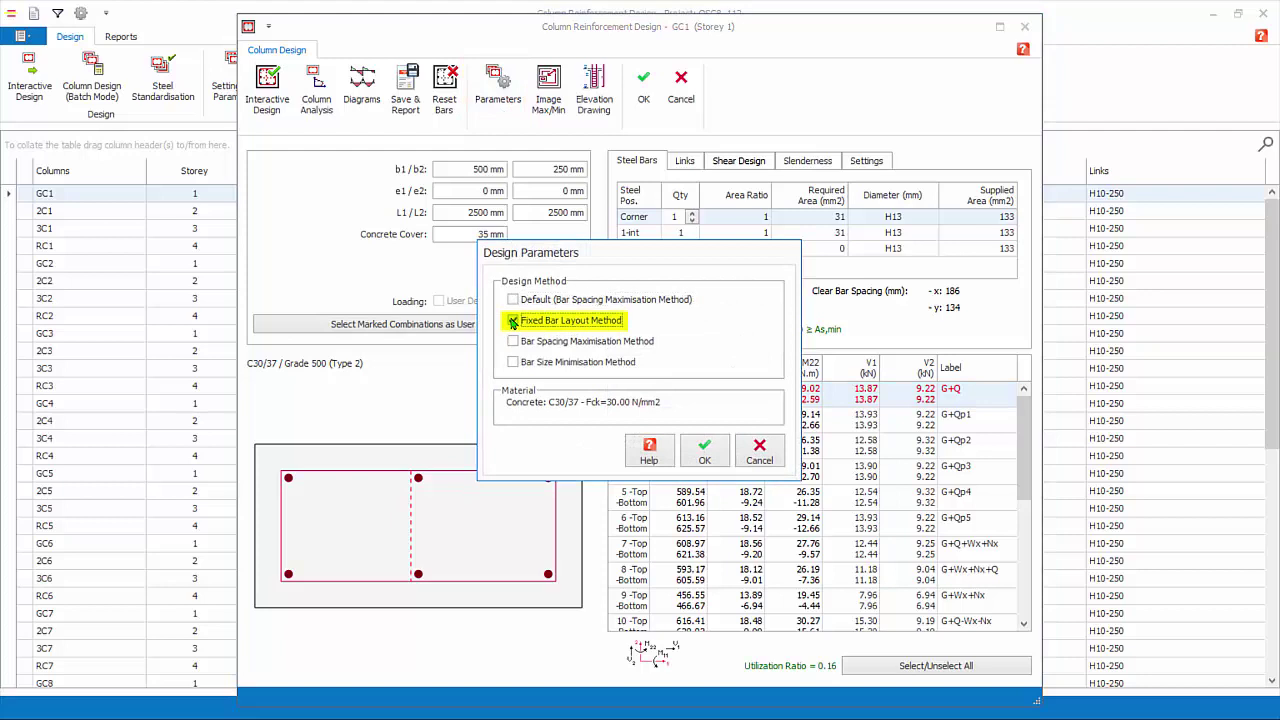
pyautogui.click(704, 458)
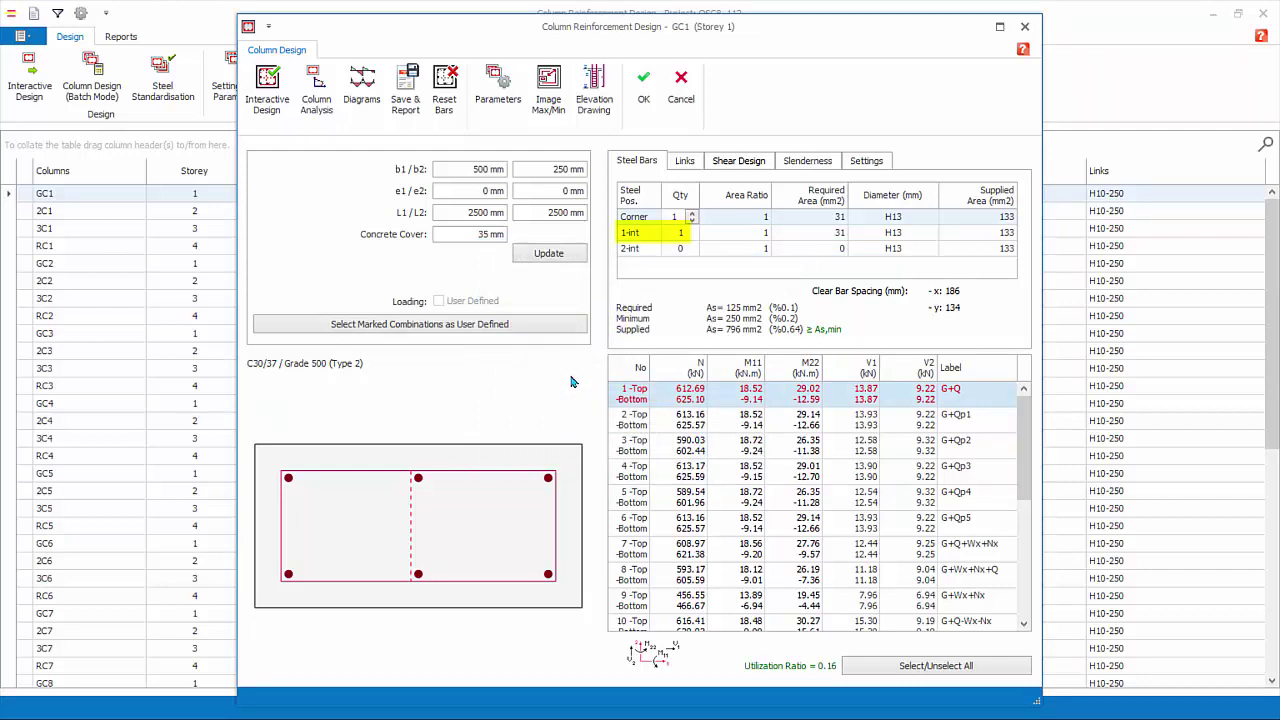
pyautogui.click(680, 232)
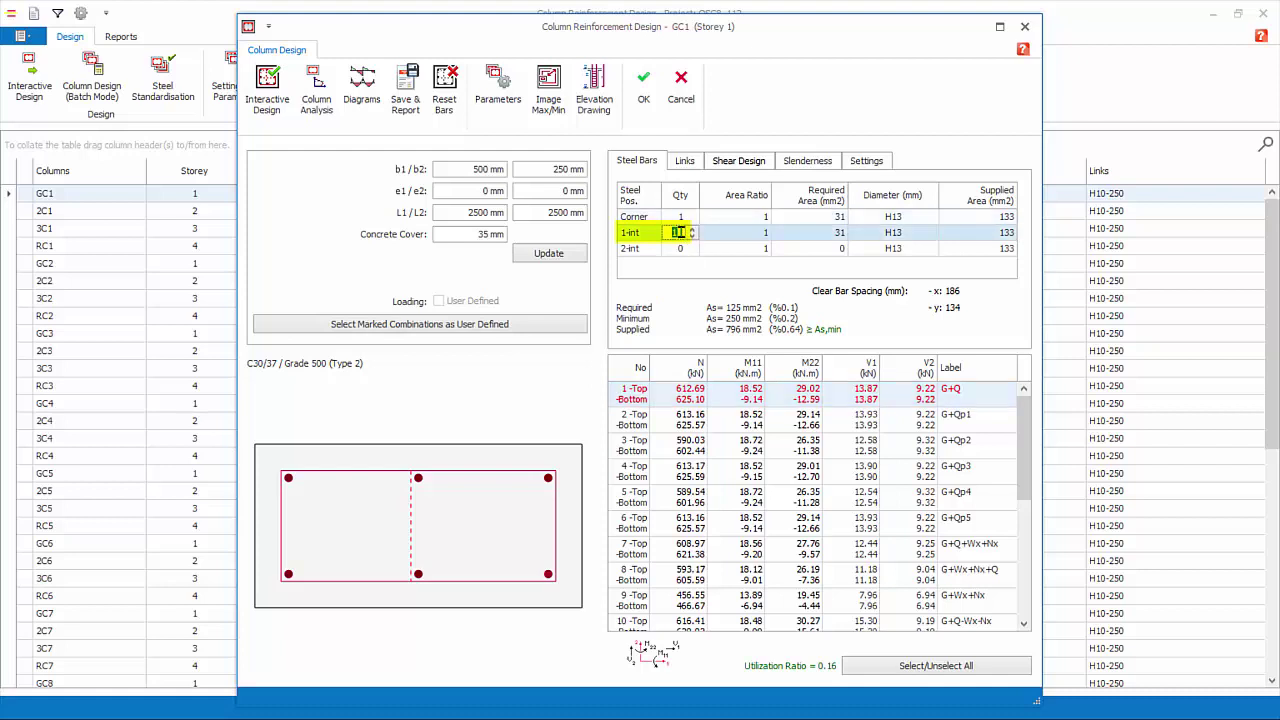
pyautogui.write('2')
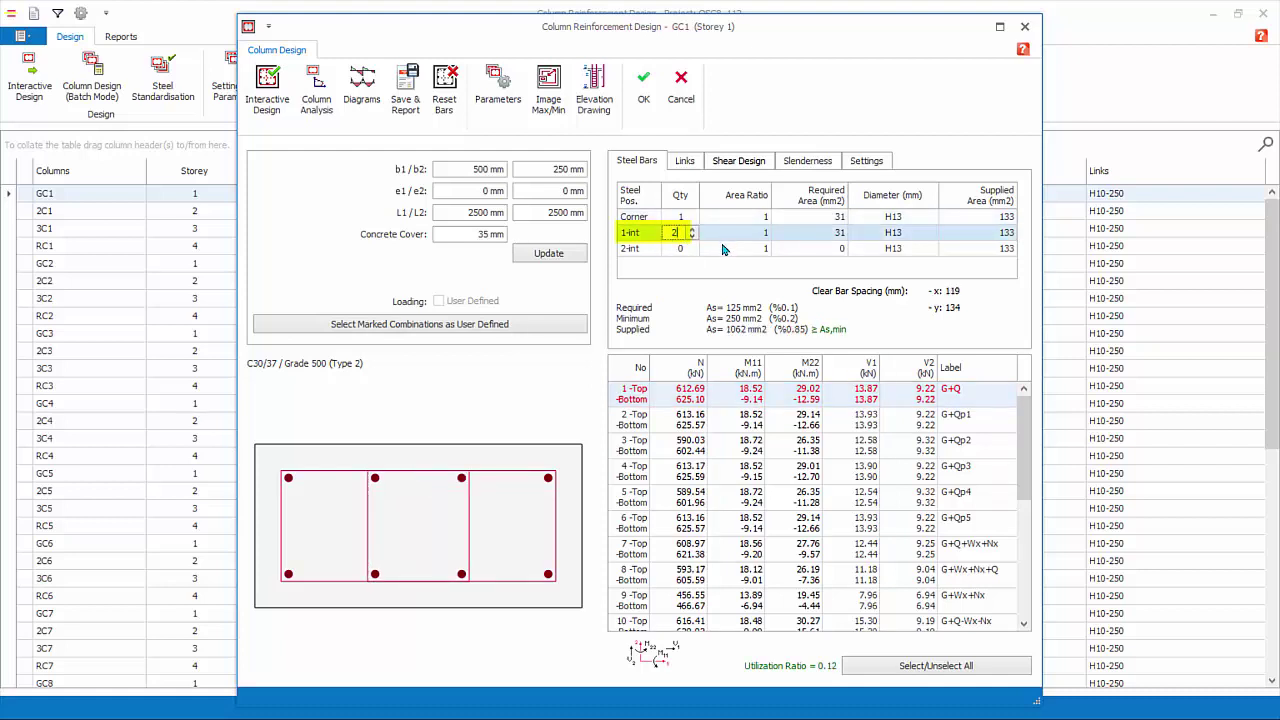
pyautogui.click(688, 249)
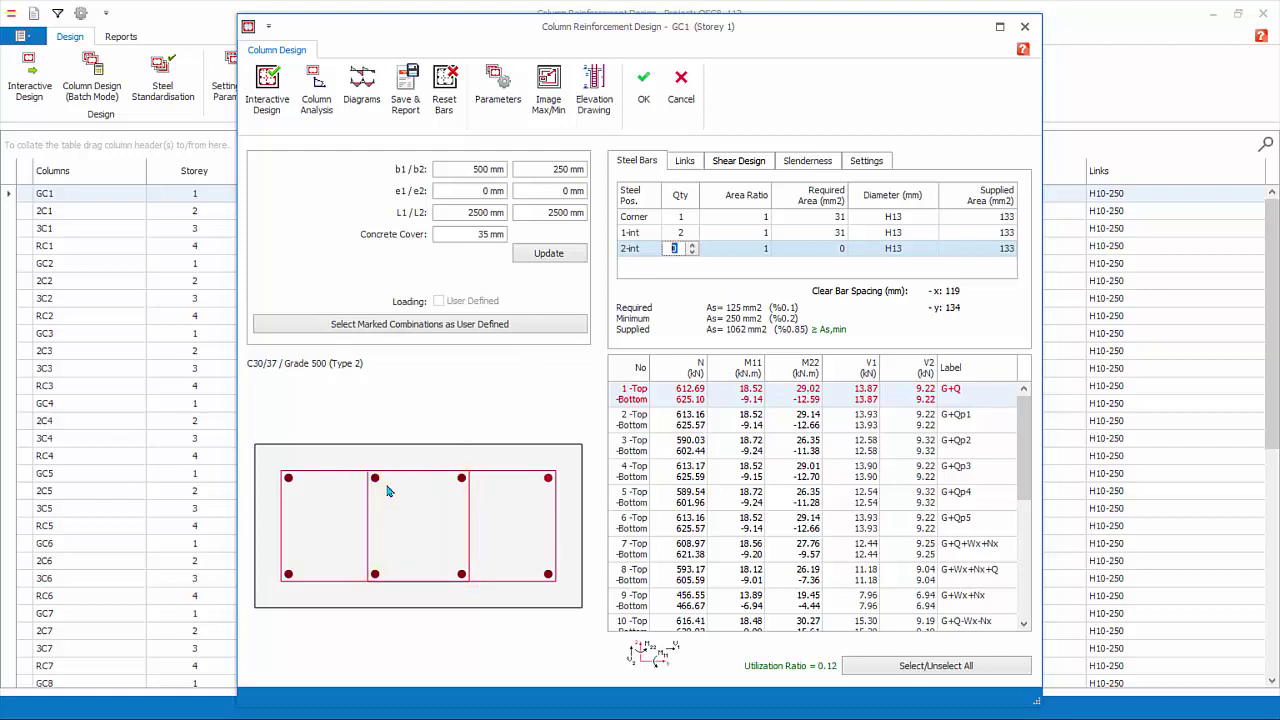
# Select all load combinations, design GC1 with the fixed bar layout, accept the result, and leave the column design without saving
pyautogui.click(926, 668)
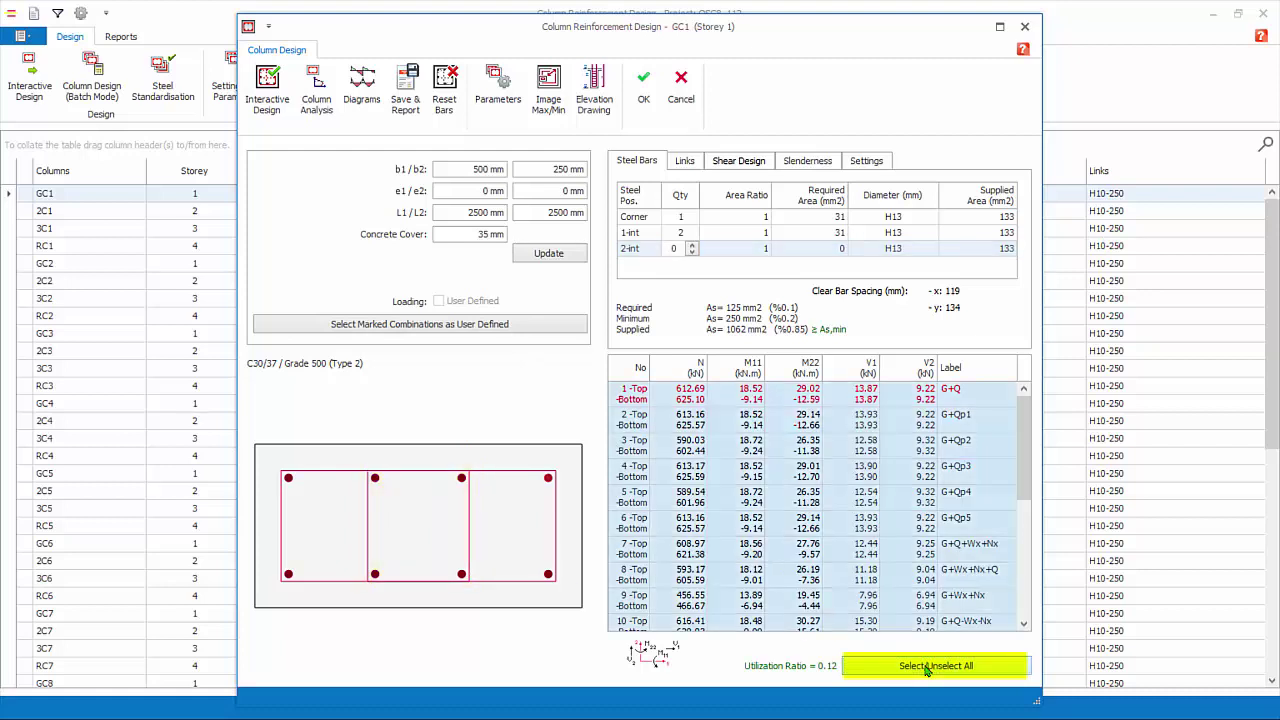
pyautogui.click(271, 112)
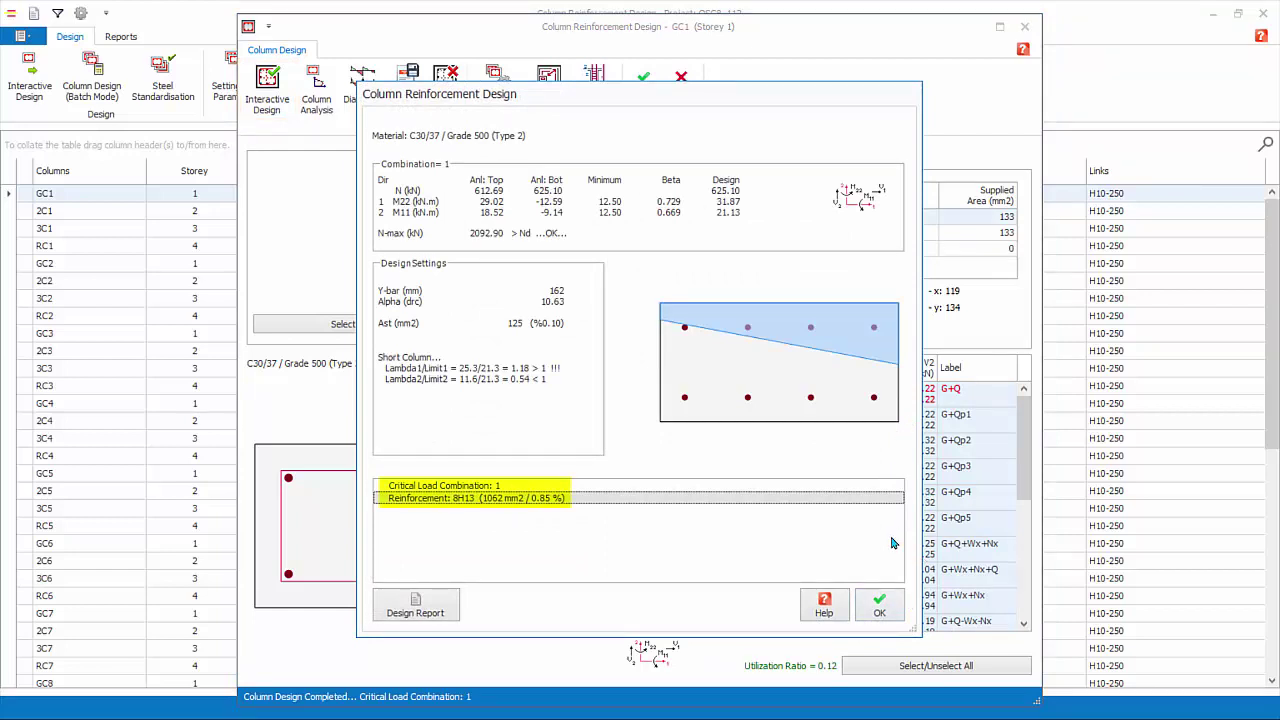
pyautogui.click(878, 605)
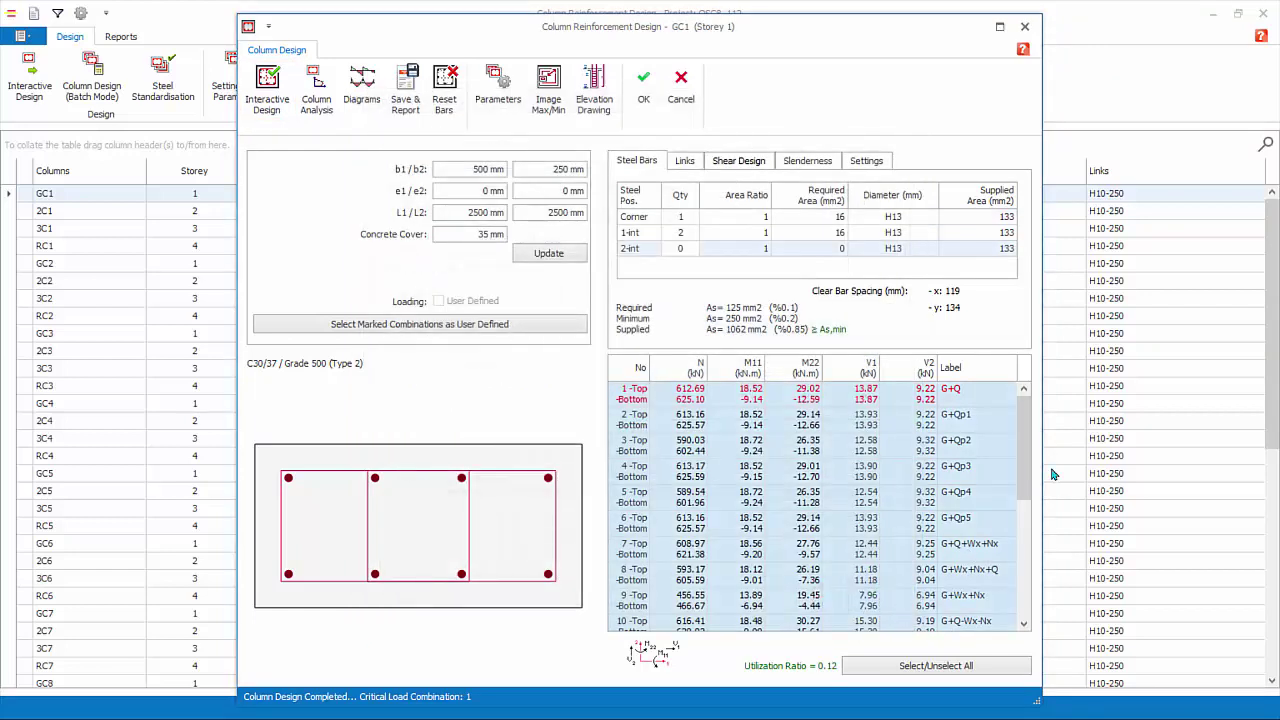
pyautogui.click(683, 100)
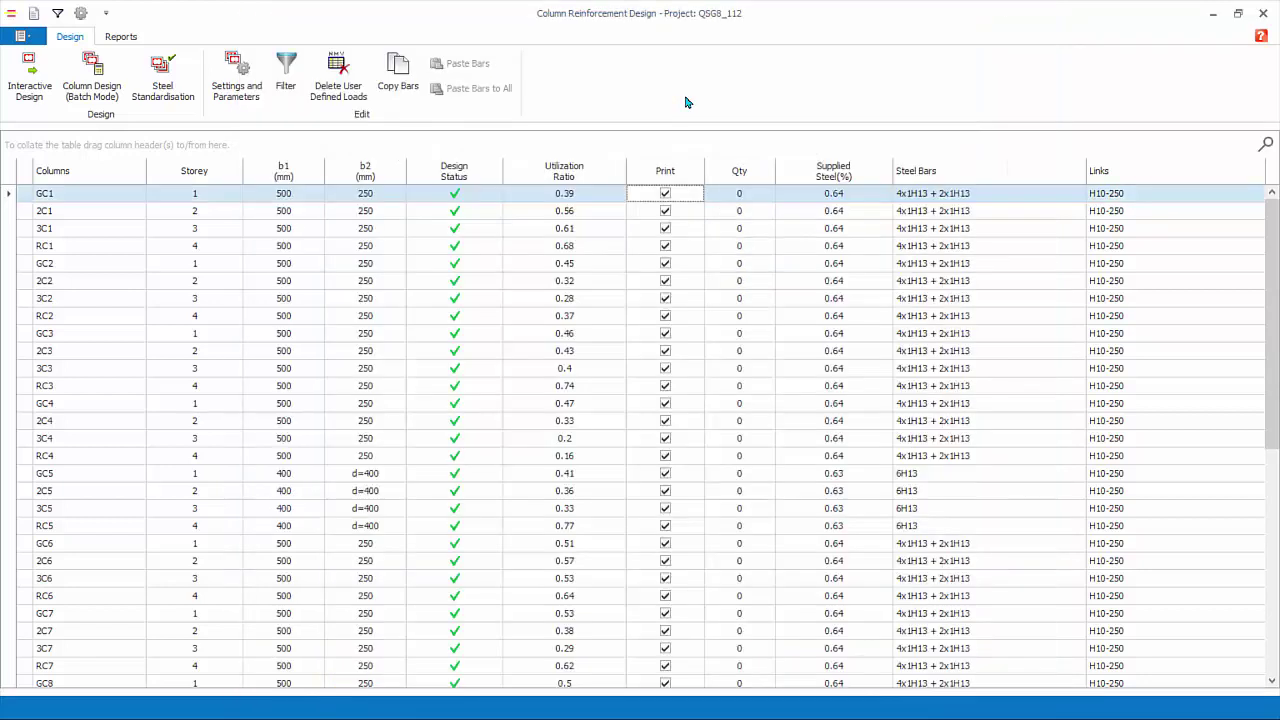
# Start steel standardisation and select the column line B - 4 (GC5)
pyautogui.click(163, 90)
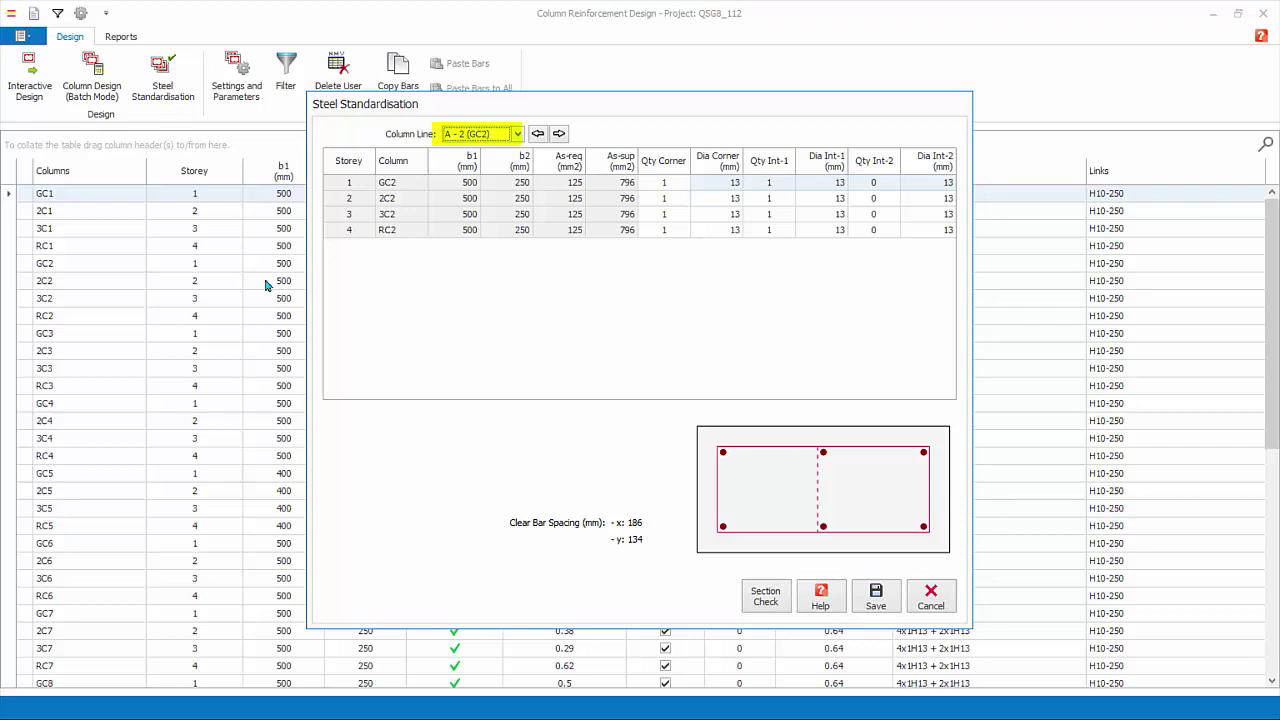
pyautogui.click(517, 133)
pyautogui.moveTo(512, 175); pyautogui.dragTo(519, 192)
pyautogui.click(488, 213)
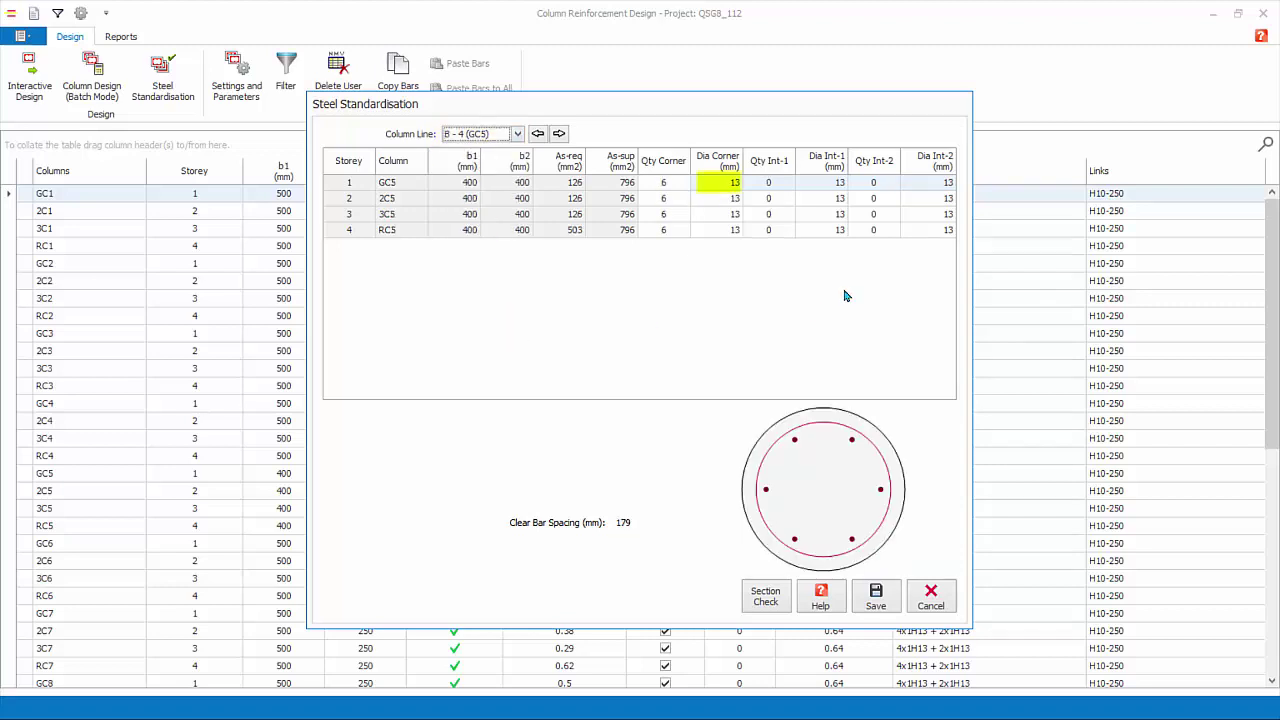
# Set GC5's corner bar diameter to 16 mm in the column line, save the change, and close steel standardisation
pyautogui.click(740, 186)
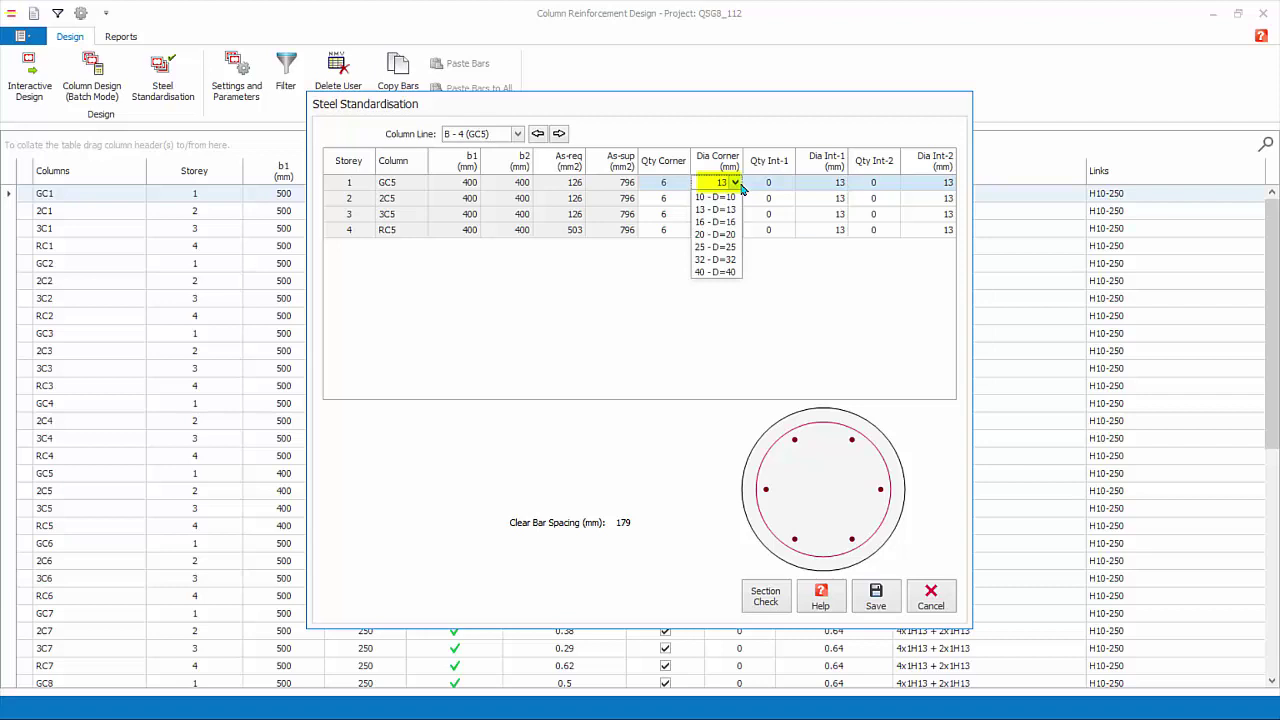
pyautogui.click(714, 222)
pyautogui.click(734, 184)
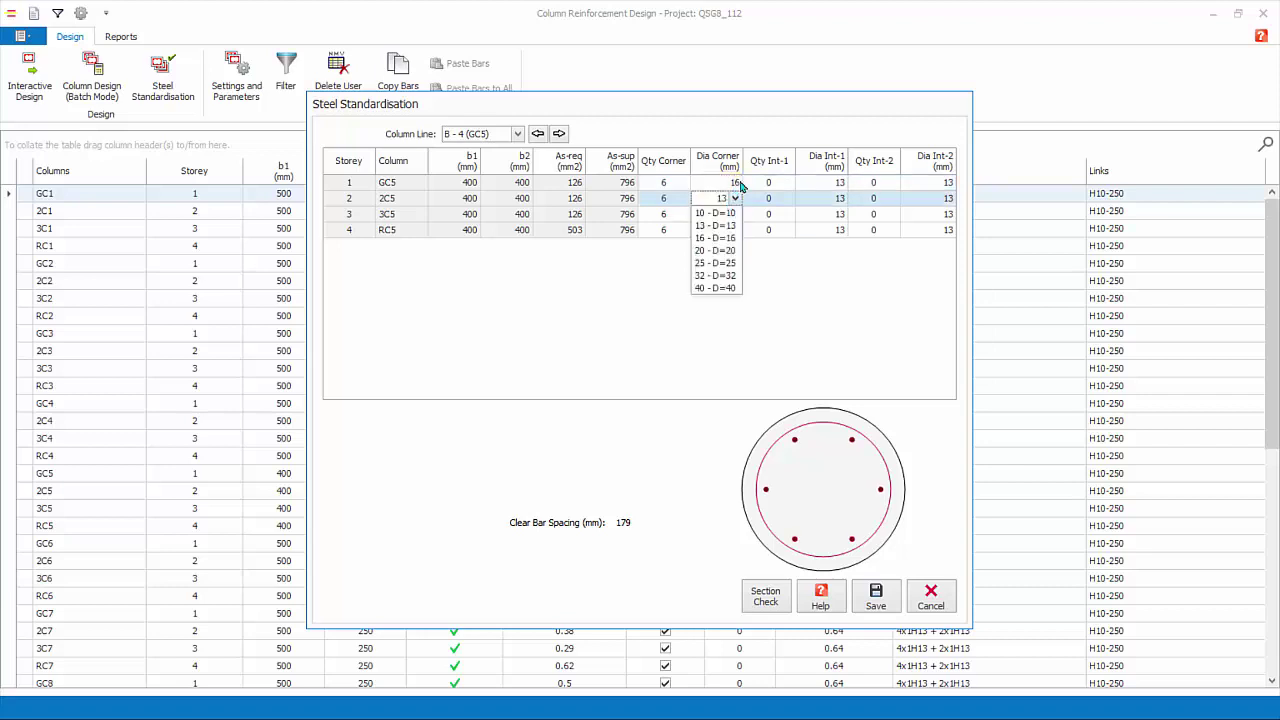
pyautogui.click(755, 182)
pyautogui.click(873, 600)
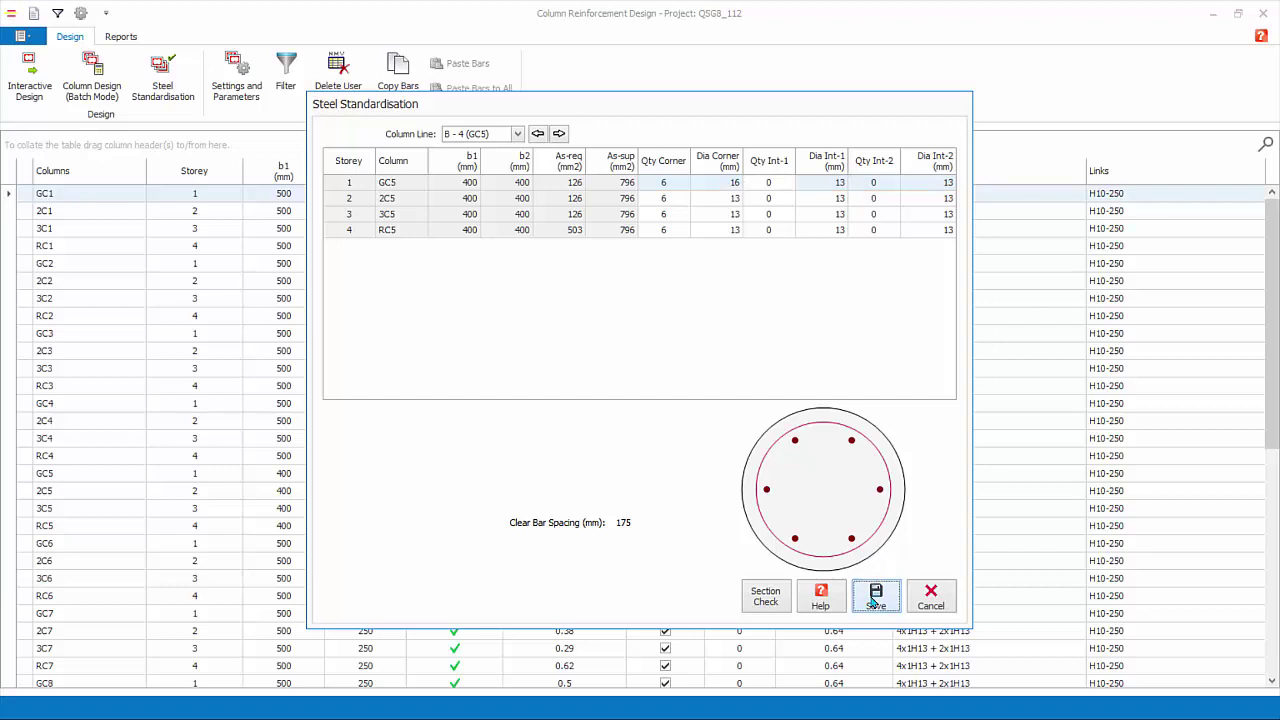
pyautogui.click(929, 603)
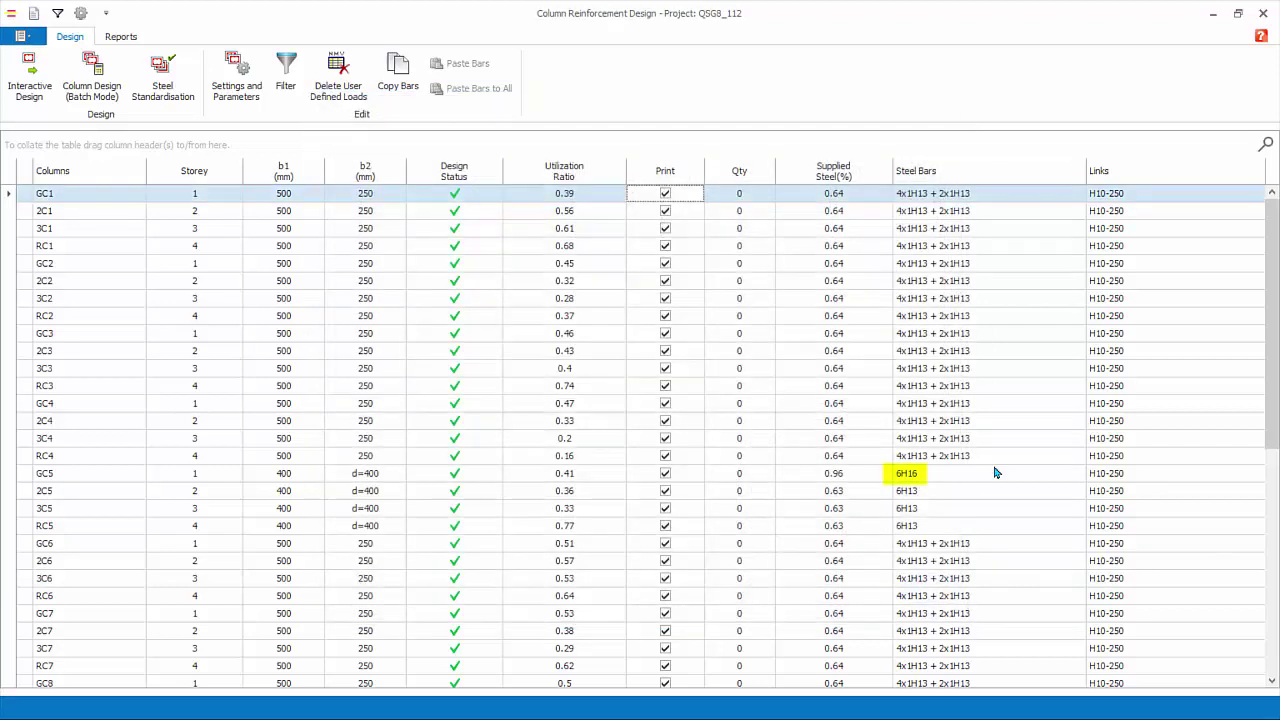
# Copy the steel bars of GC5 and paste them to 2C5 and all other matching columns
pyautogui.click(922, 474)
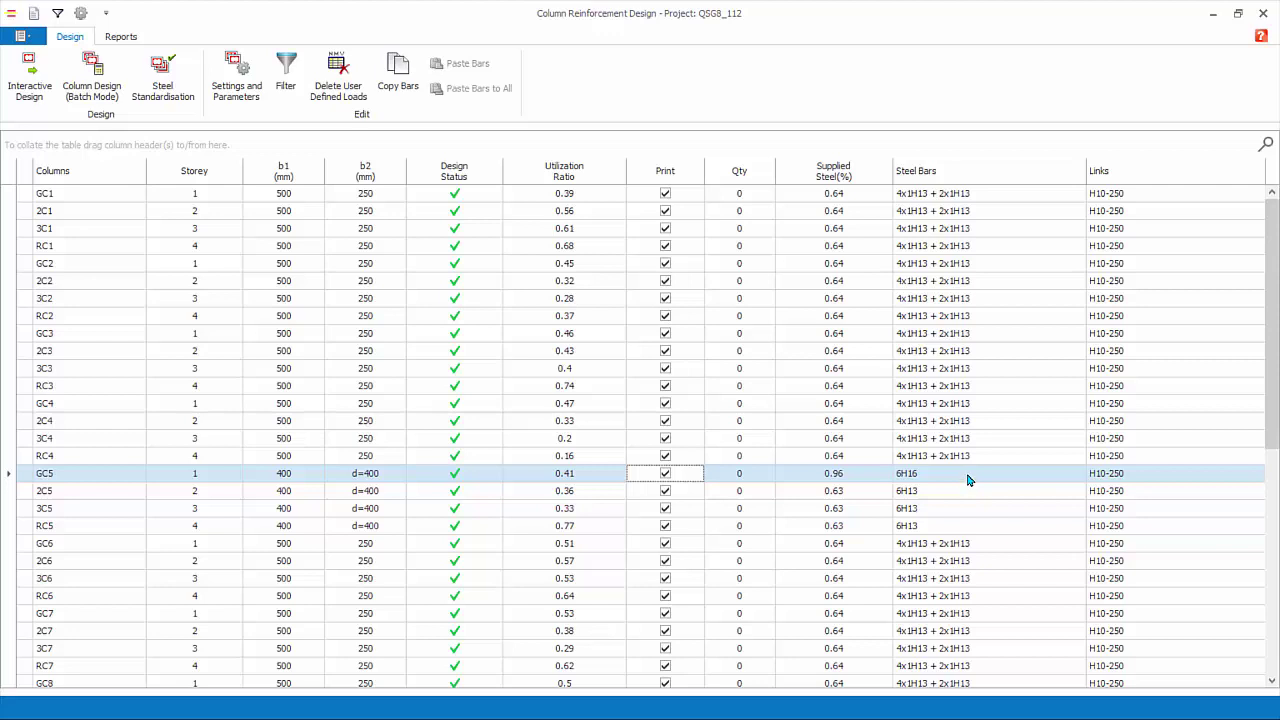
pyautogui.click(400, 82)
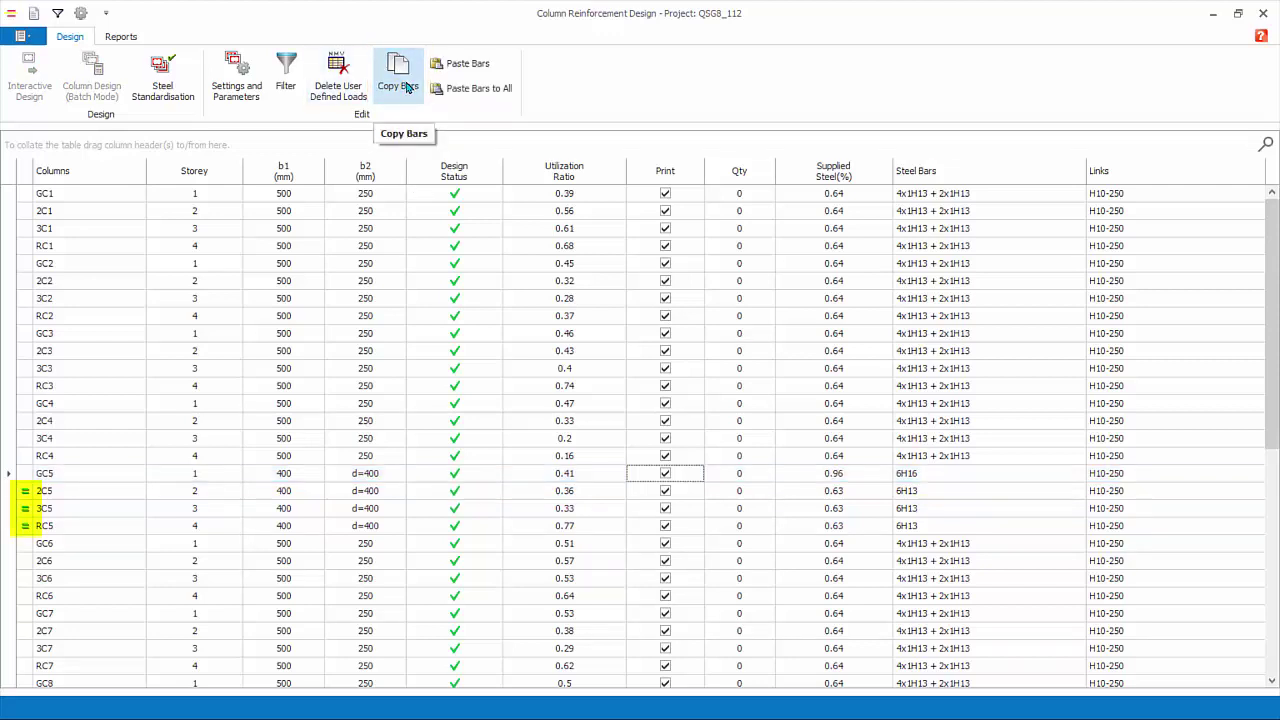
pyautogui.click(62, 497)
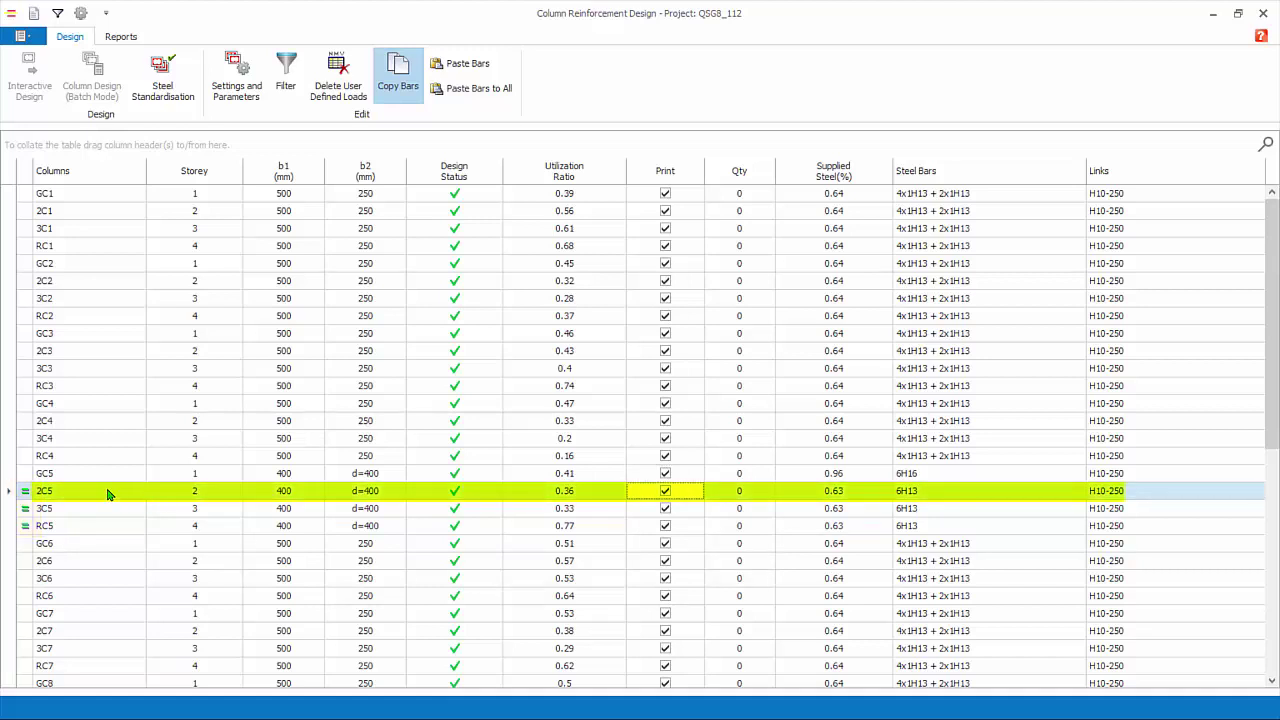
pyautogui.click(485, 66)
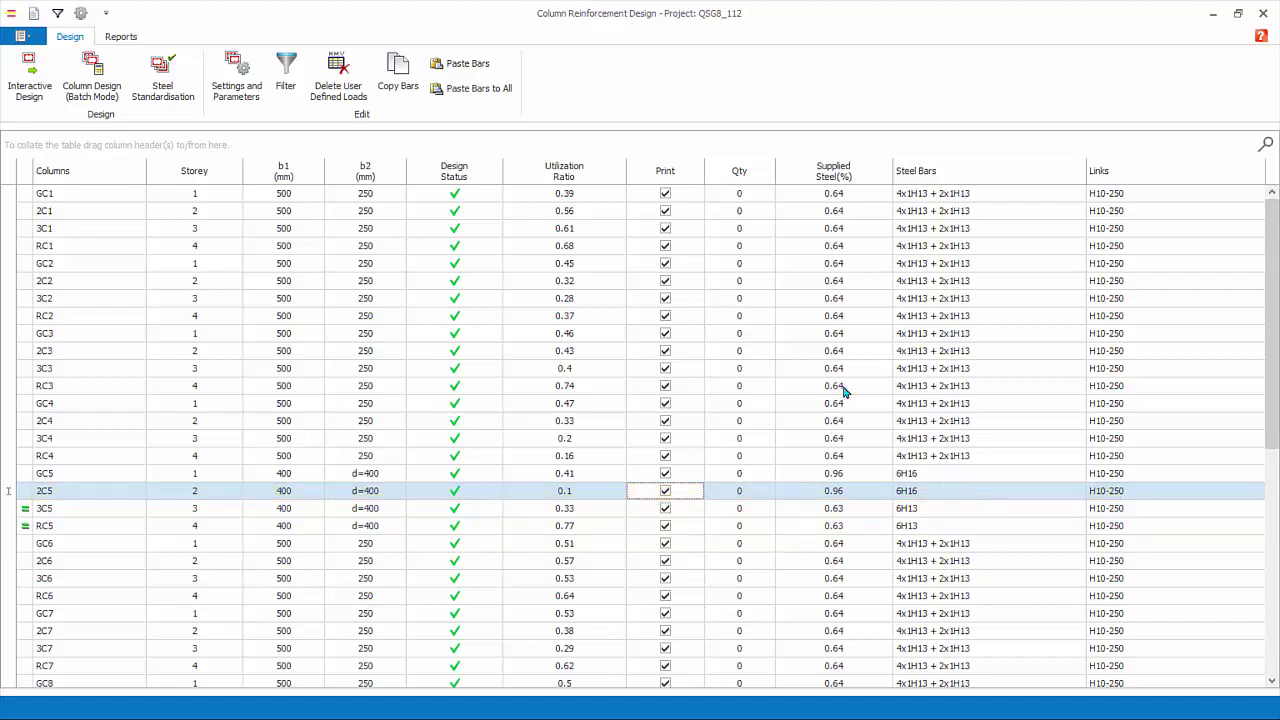
pyautogui.click(494, 96)
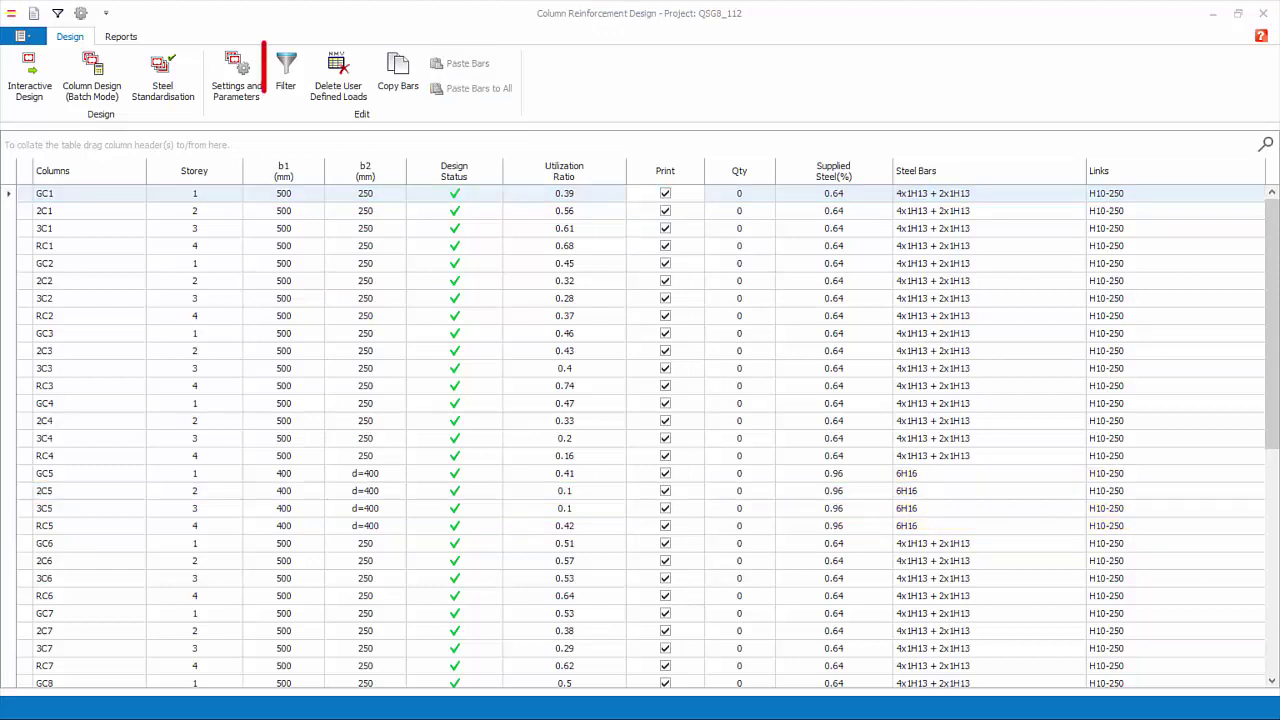
# Filter the column list by storeys 1 and 3 and member labels C2, C6, C8 and C10
pyautogui.click(287, 85)
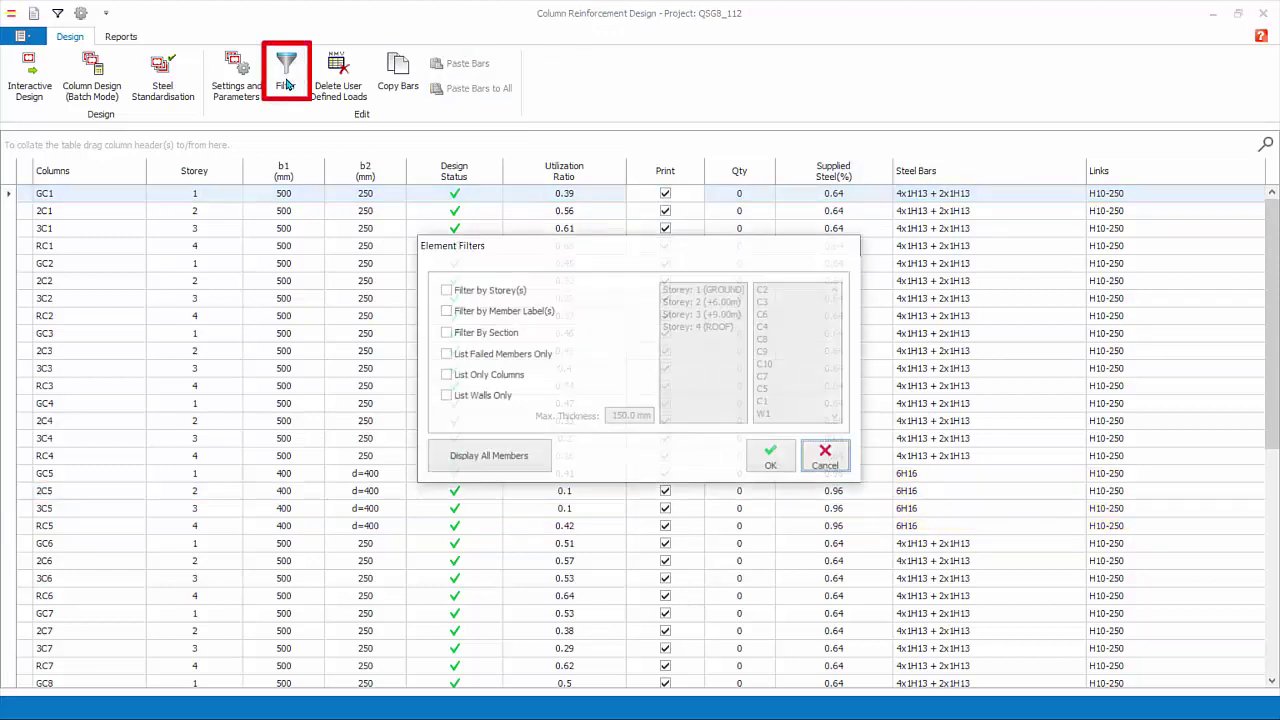
pyautogui.click(446, 290)
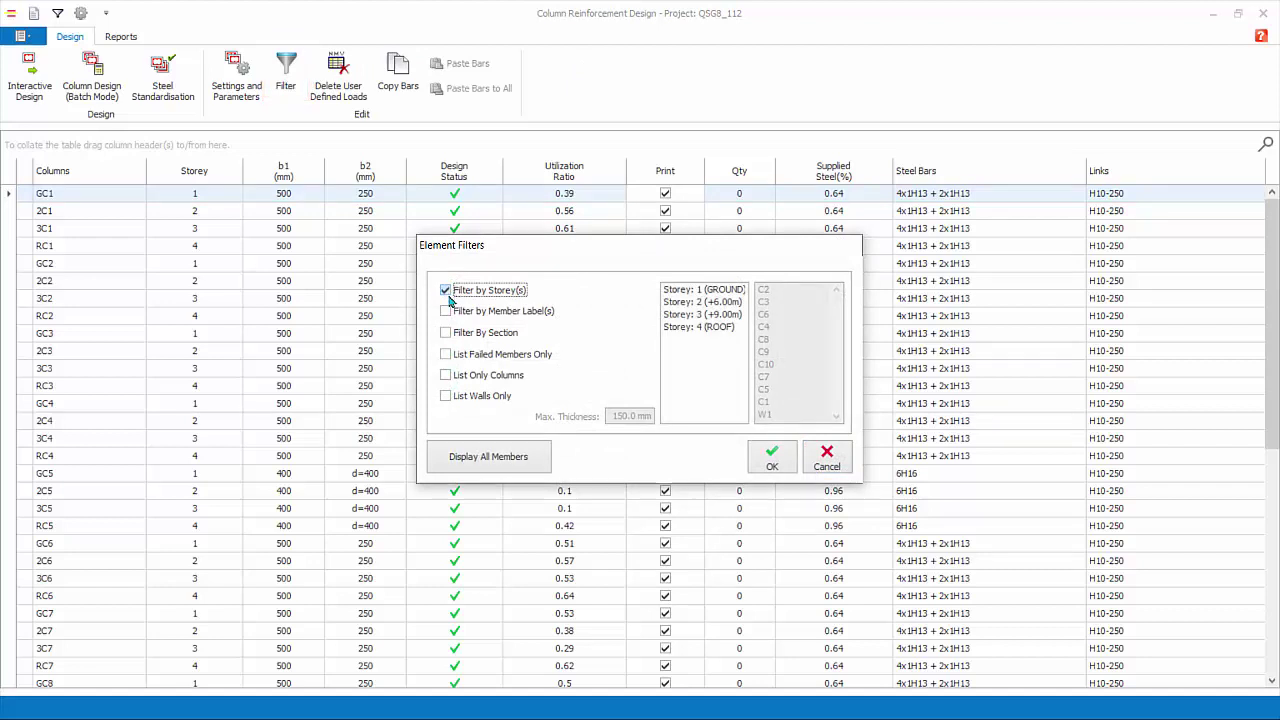
pyautogui.click(446, 311)
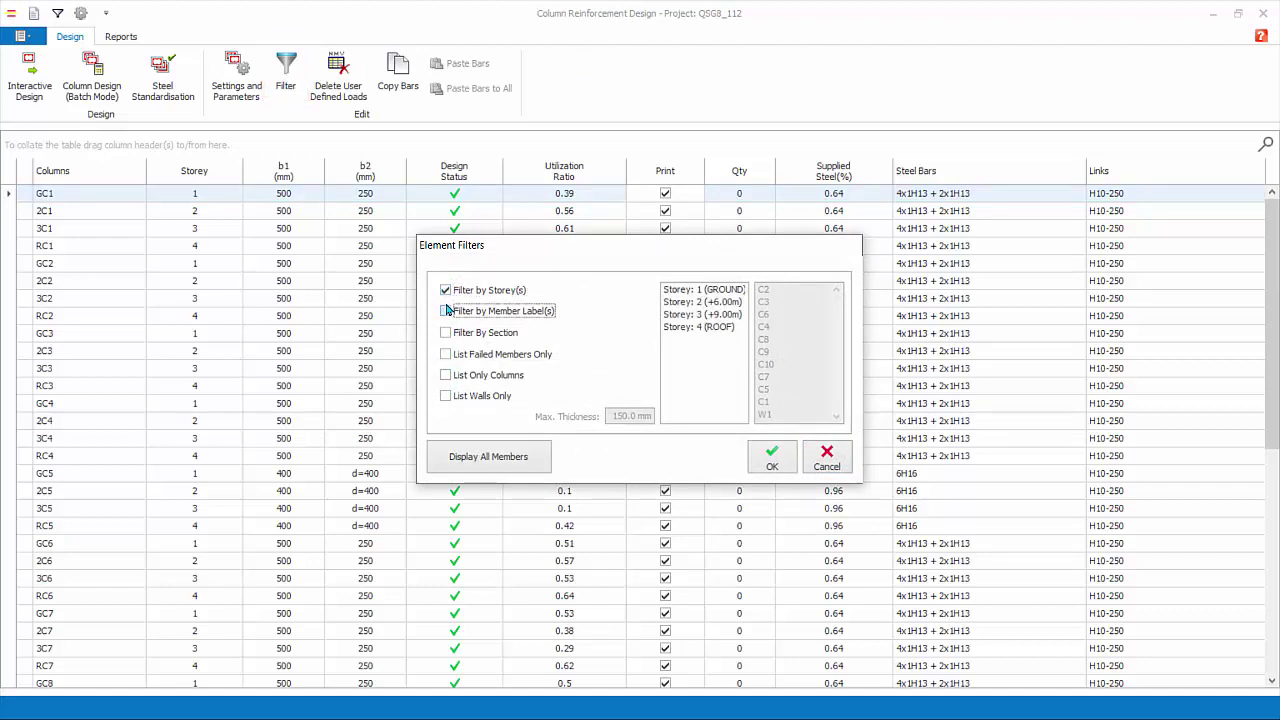
pyautogui.click(712, 314)
pyautogui.keyDown('ctrl'); pyautogui.click(777, 314); pyautogui.keyUp('ctrl')
pyautogui.keyDown('ctrl'); pyautogui.click(772, 339); pyautogui.keyUp('ctrl')
pyautogui.keyDown('ctrl'); pyautogui.click(775, 364); pyautogui.keyUp('ctrl')
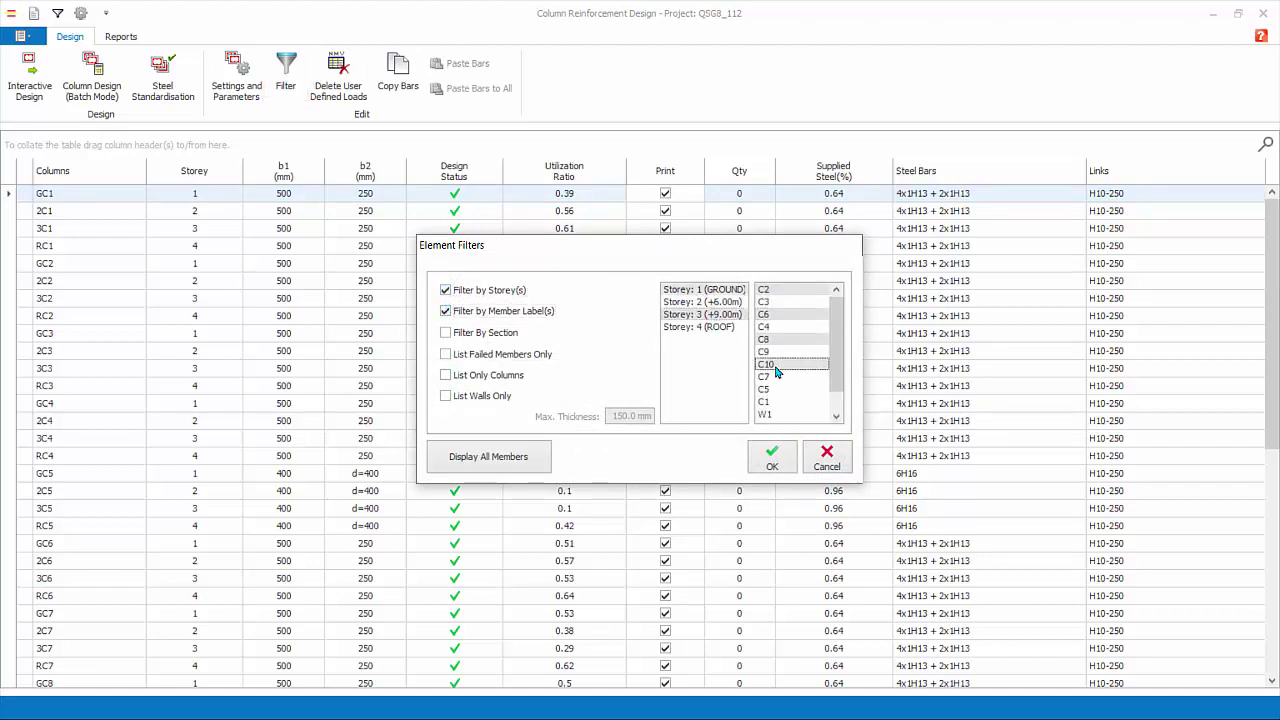
pyautogui.click(777, 462)
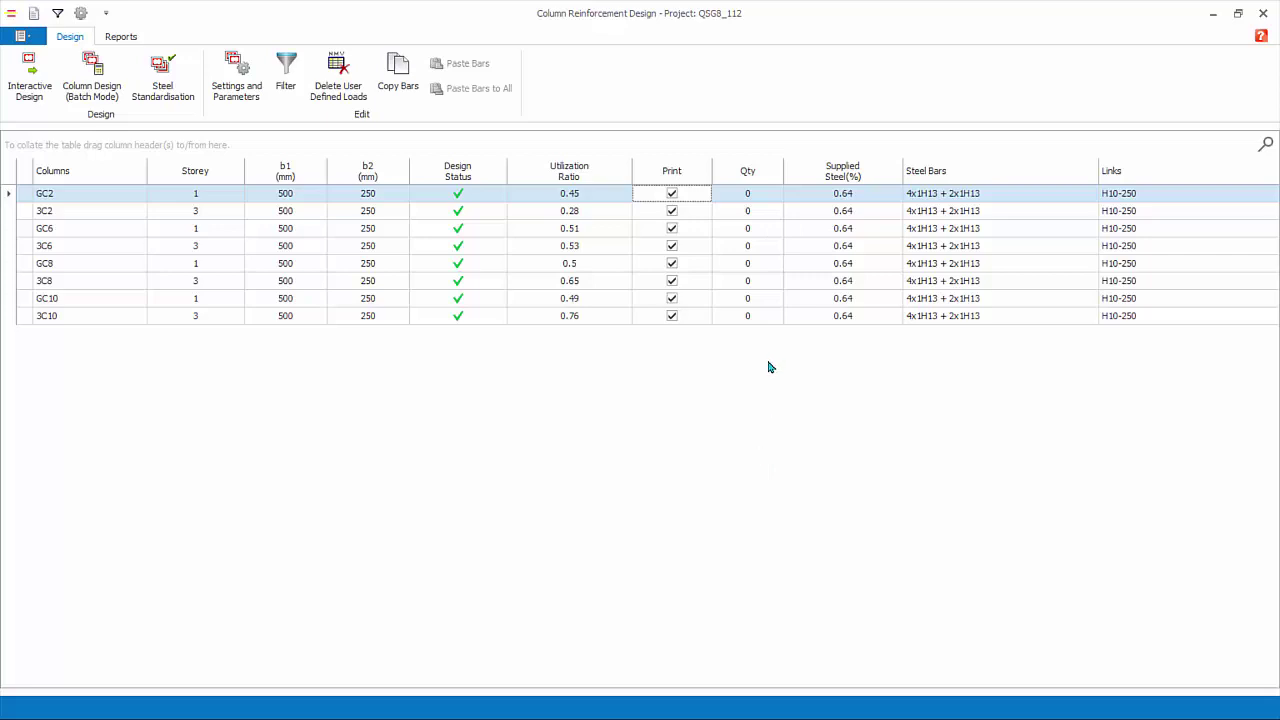
# Try the section, failed-members, columns-only and walls-only filter options, and reset the filters to display all members
pyautogui.click(297, 100)
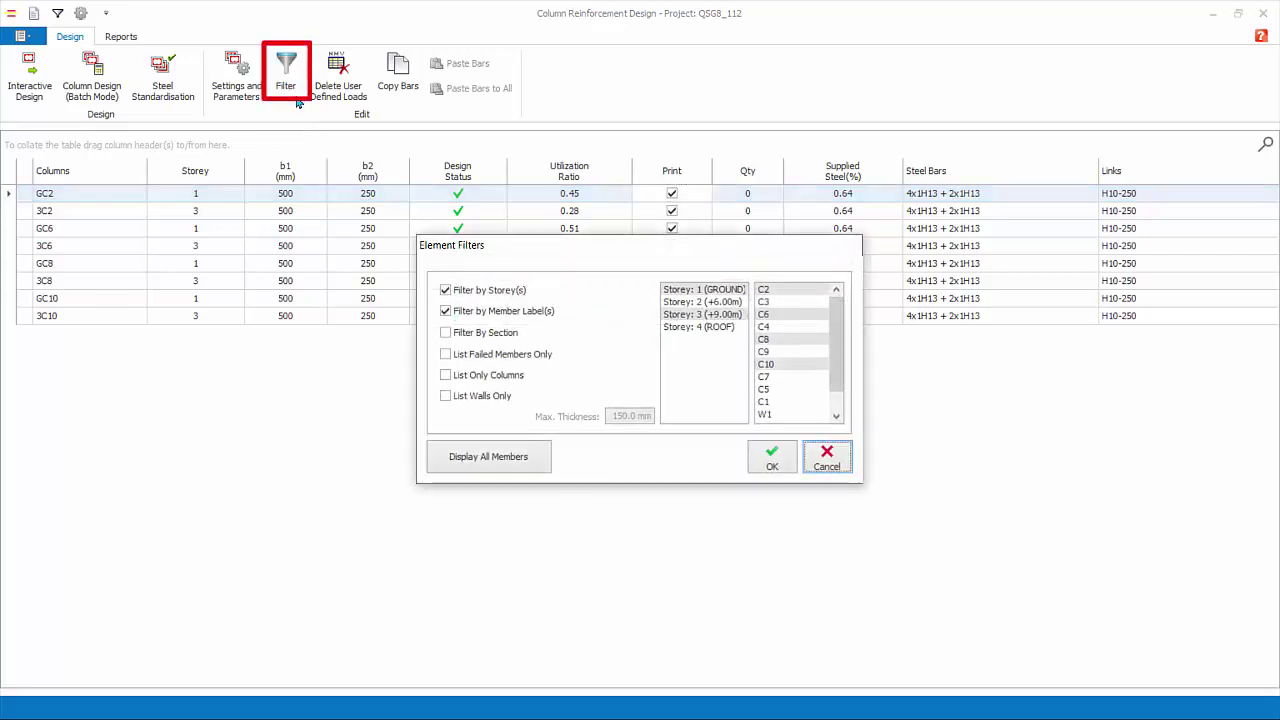
pyautogui.click(446, 311)
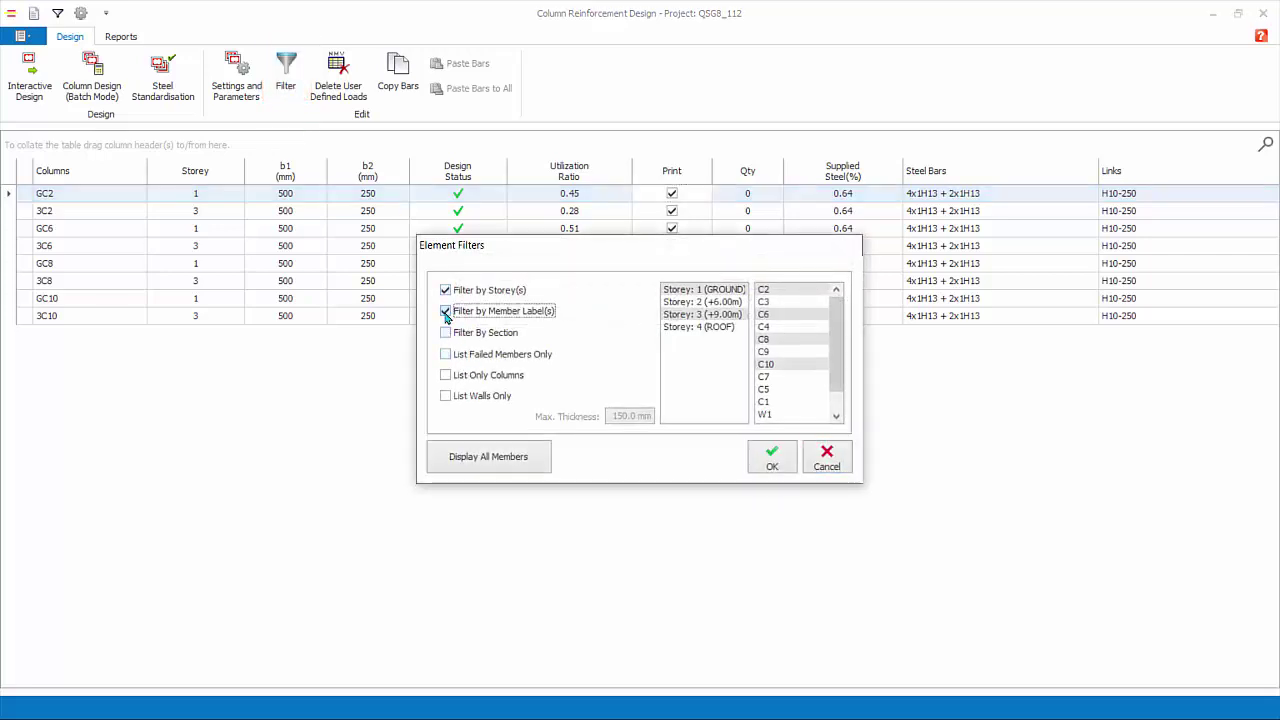
pyautogui.click(446, 332)
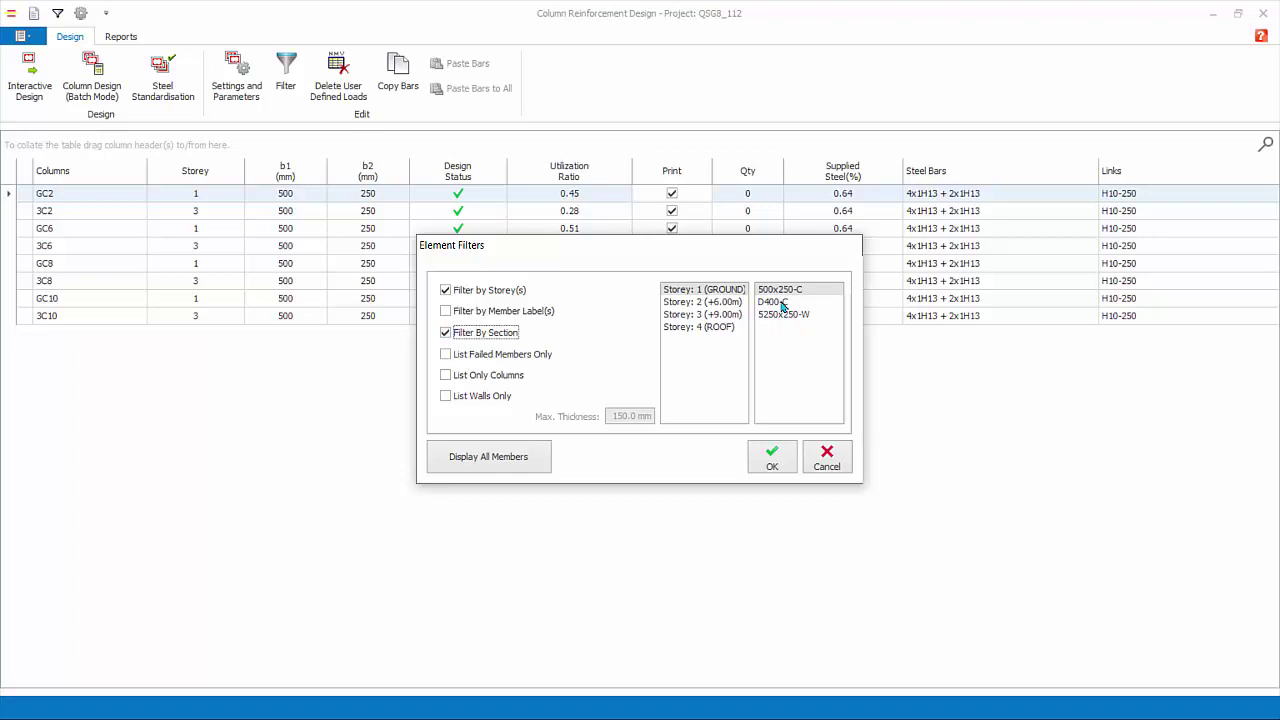
pyautogui.click(784, 316)
pyautogui.click(446, 354)
pyautogui.click(446, 332)
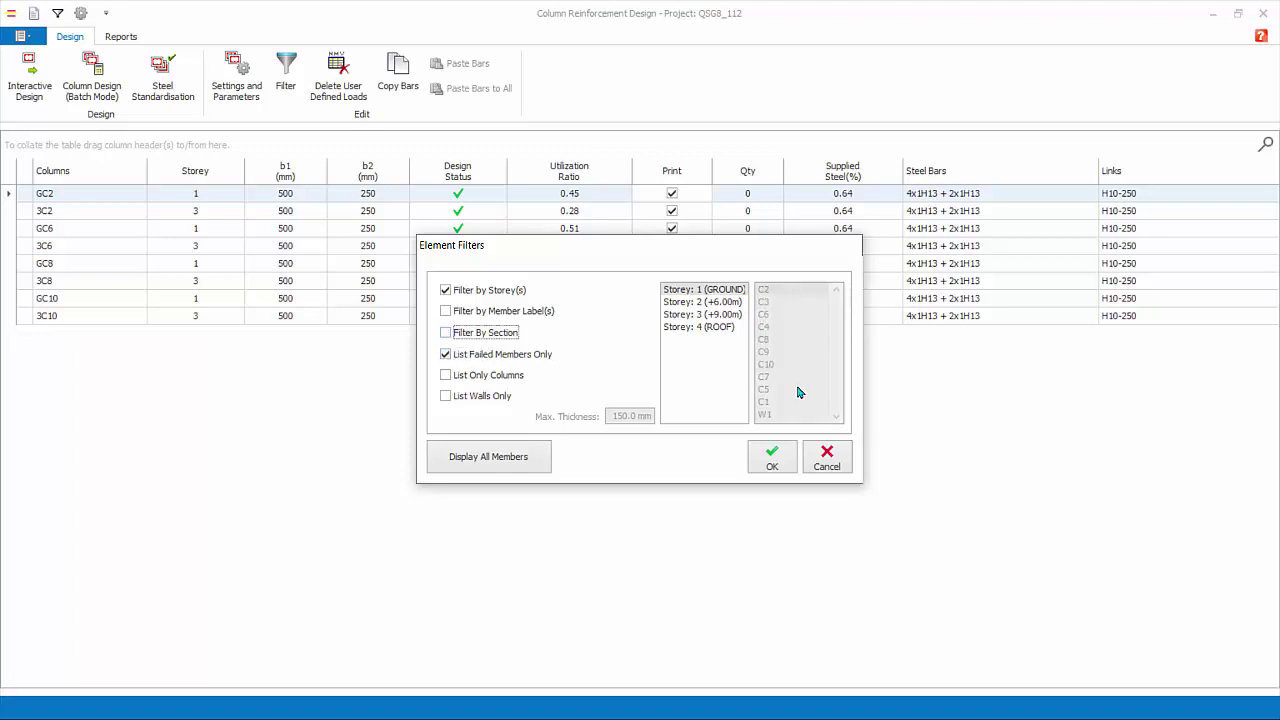
pyautogui.click(446, 357)
pyautogui.click(446, 375)
pyautogui.click(445, 398)
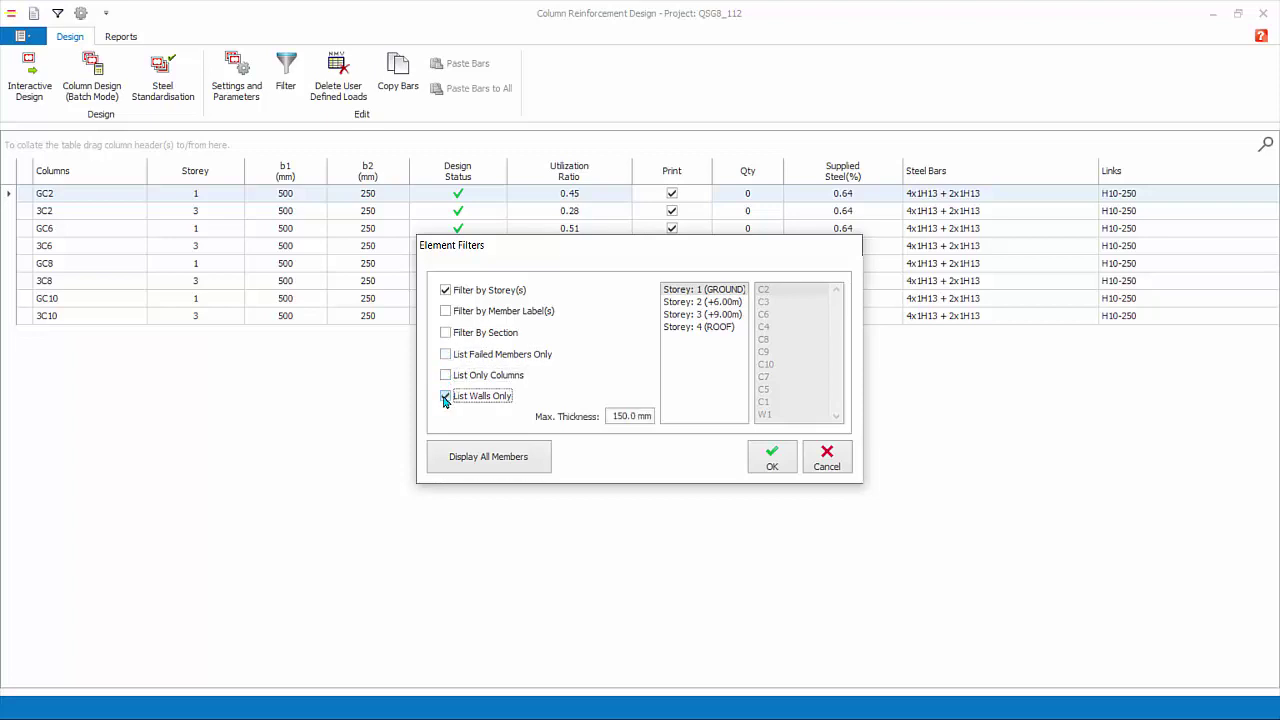
pyautogui.click(488, 462)
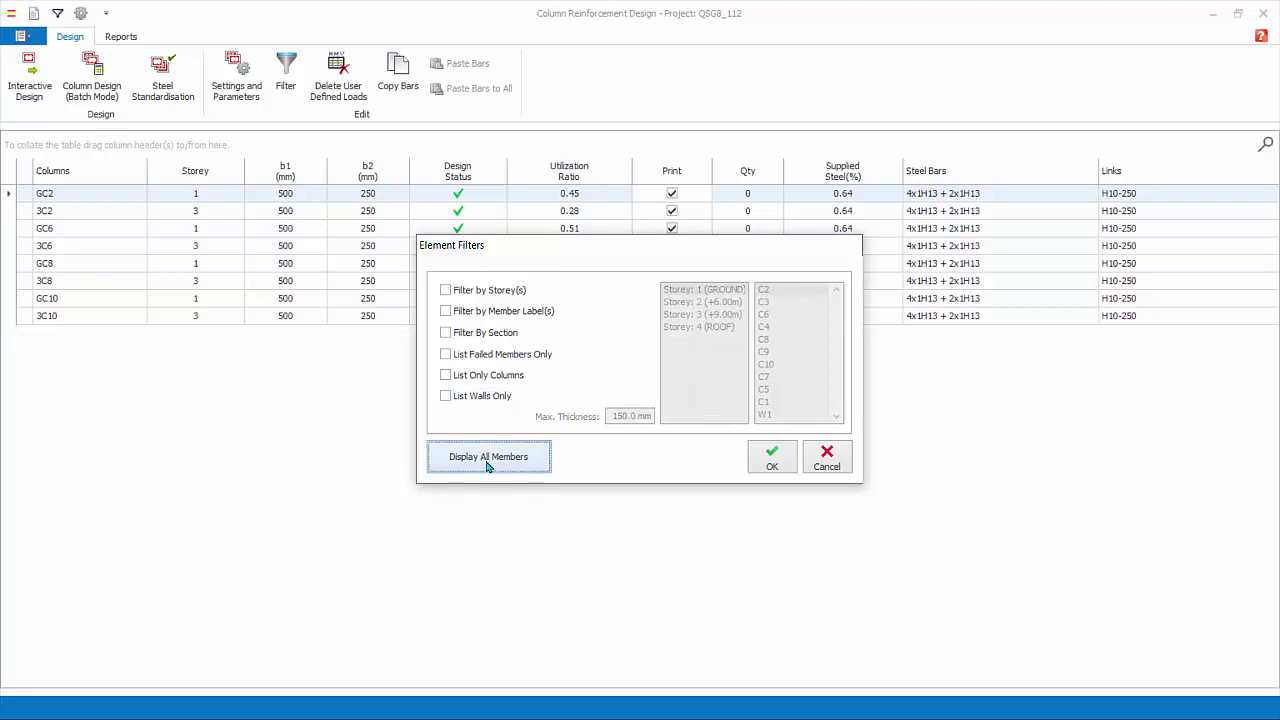
pyautogui.click(774, 464)
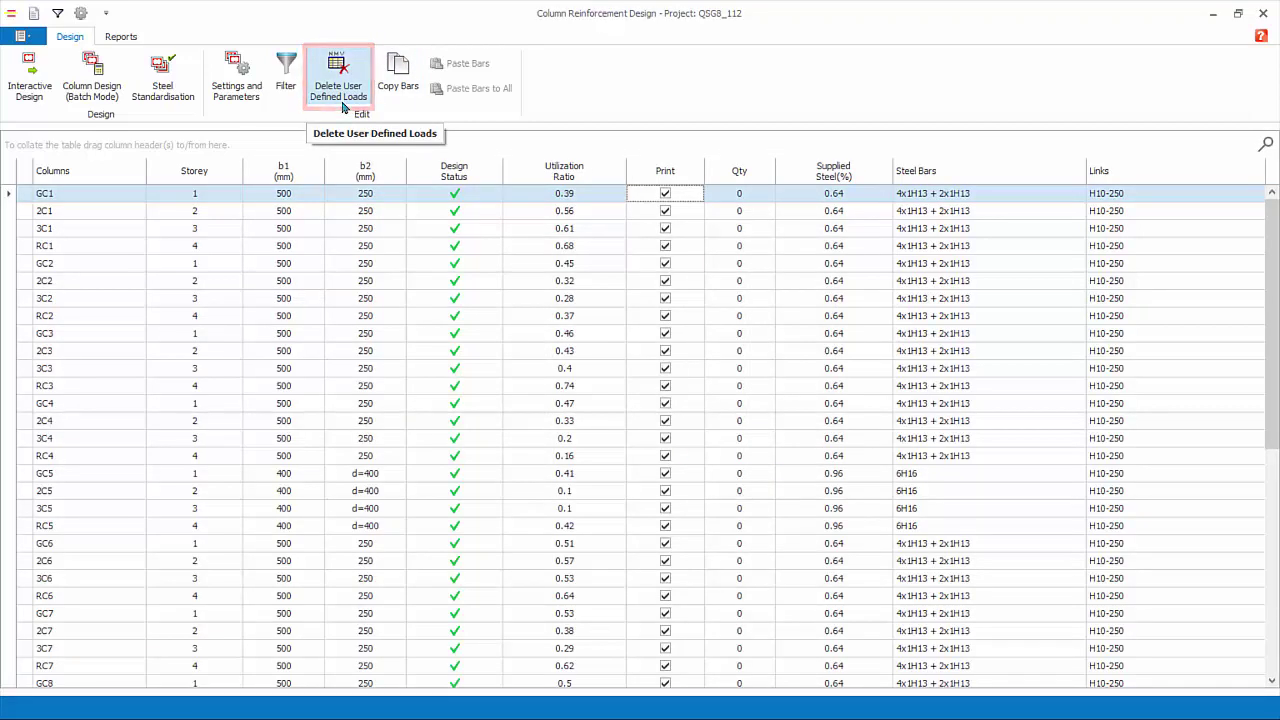
# Delete the user-defined loads in all columns and check GC1's loading in its interactive design, leaving without saving
pyautogui.click(341, 90)
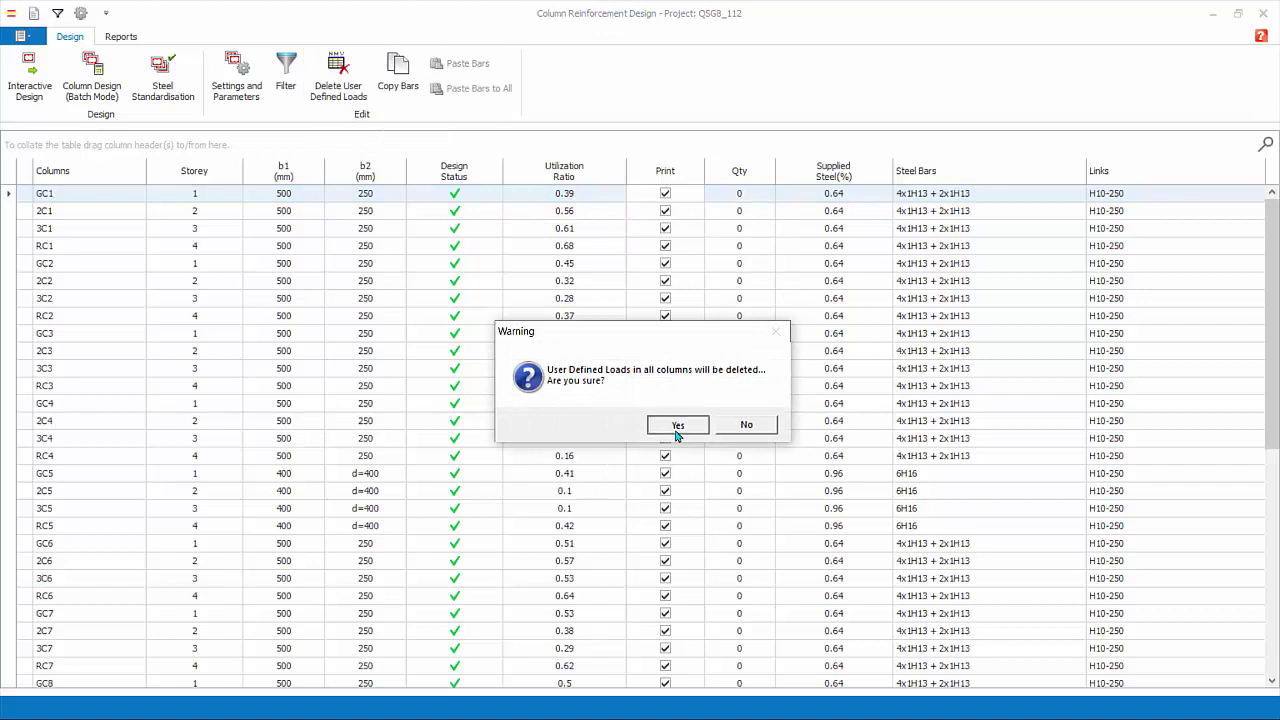
pyautogui.click(677, 428)
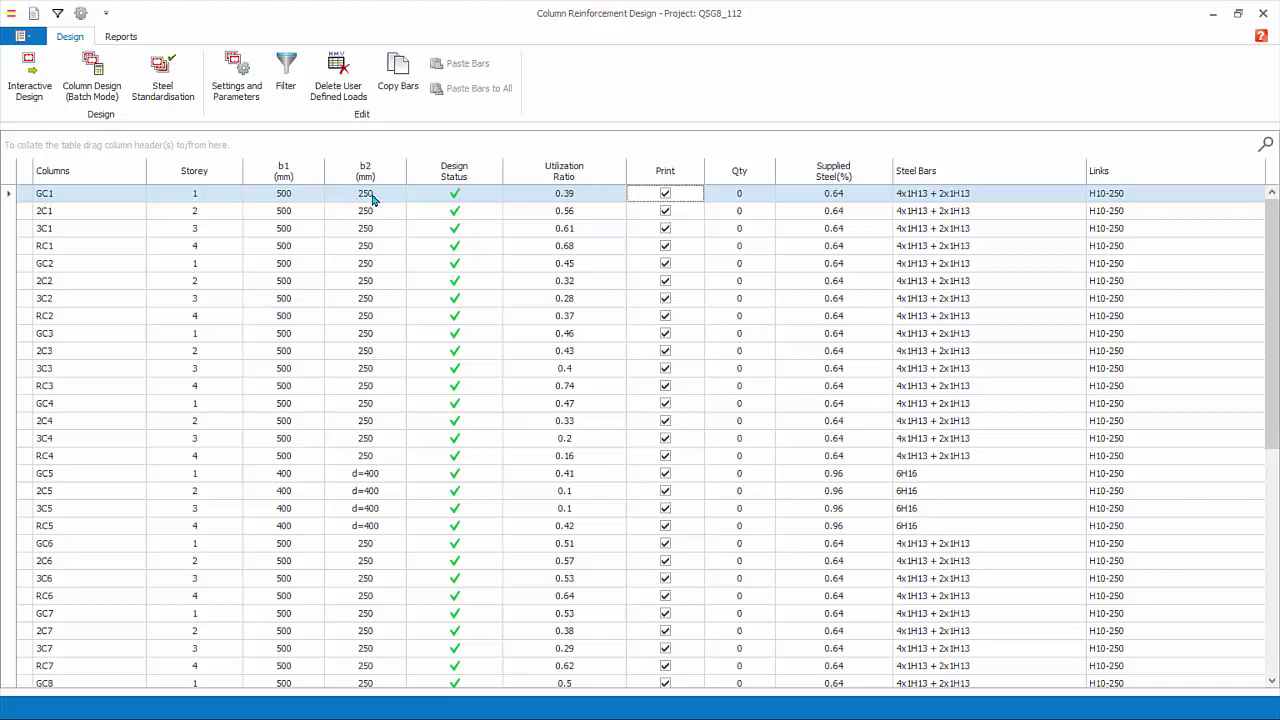
pyautogui.doubleClick(38, 200)
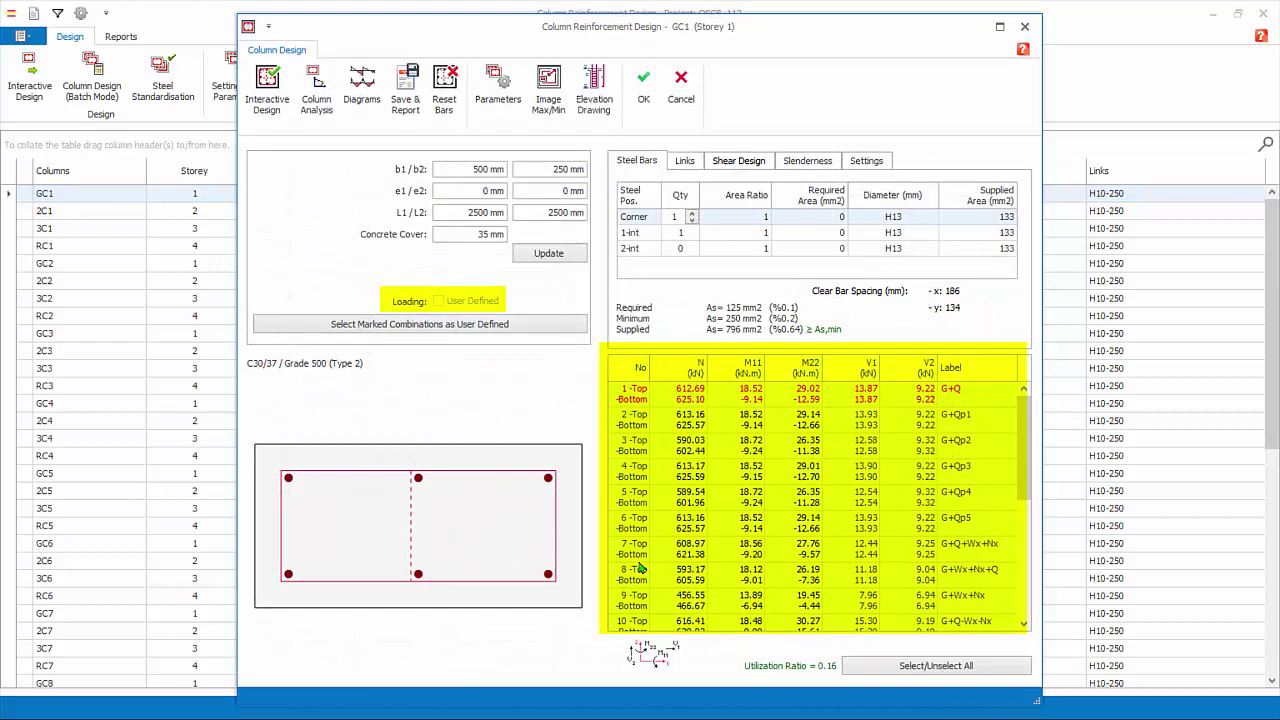
pyautogui.click(680, 104)
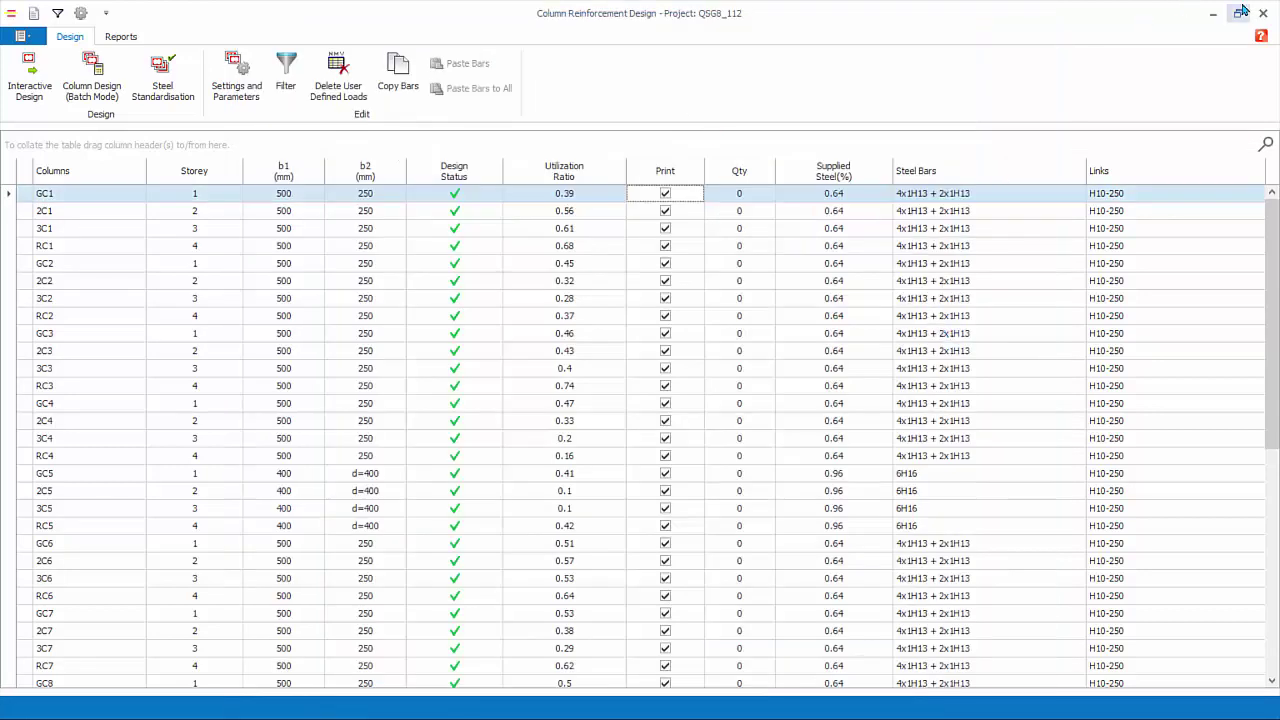